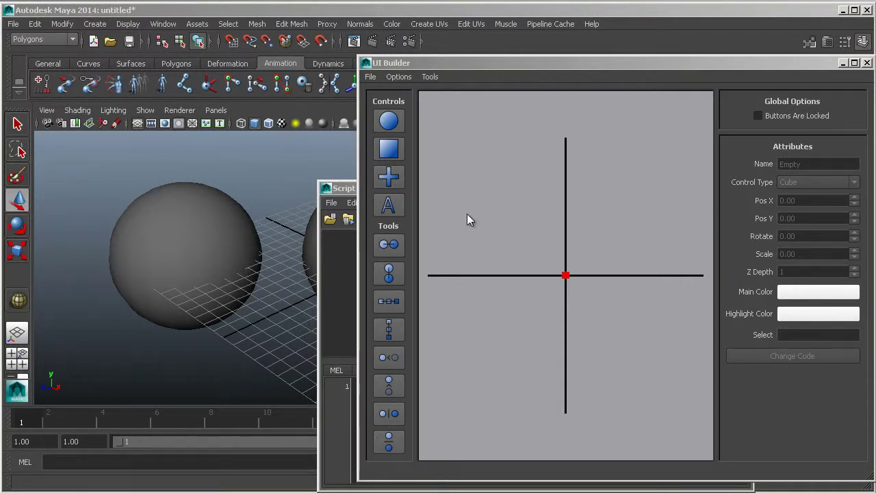
# Add a circle, a square, a text control reading "test text" and a cross control to the canvas
pyautogui.click(390, 121)
pyautogui.click(389, 147)
pyautogui.click(390, 203)
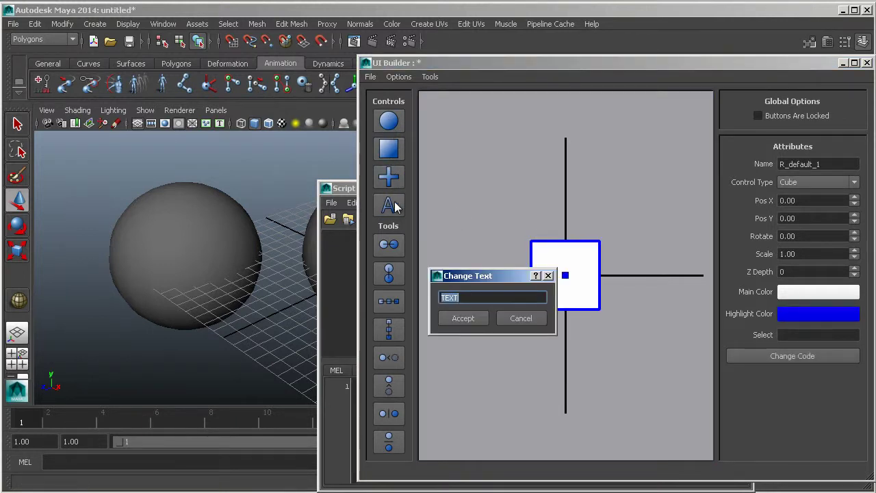
pyautogui.write('test text')
pyautogui.click(461, 319)
pyautogui.click(388, 178)
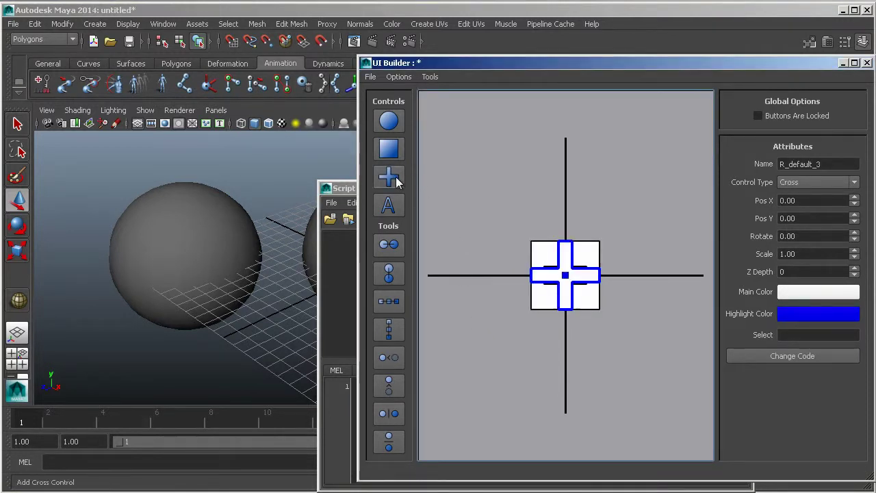
# Spread the stacked controls apart: cross upper right, text lower right, square on the right axis, circle upper left
pyautogui.moveTo(596, 245); pyautogui.dragTo(647, 155)
pyautogui.click(564, 275)
pyautogui.moveTo(564, 275); pyautogui.dragTo(661, 343)
pyautogui.moveTo(585, 294); pyautogui.dragTo(661, 293)
pyautogui.click(563, 294)
pyautogui.moveTo(564, 294); pyautogui.dragTo(493, 217)
pyautogui.moveTo(651, 301); pyautogui.dragTo(647, 299)
# Cycle the square control's type through Circle, Cross and Text, and return it to Cube
pyautogui.click(824, 181)
pyautogui.press('Down')
pyautogui.press('Return')
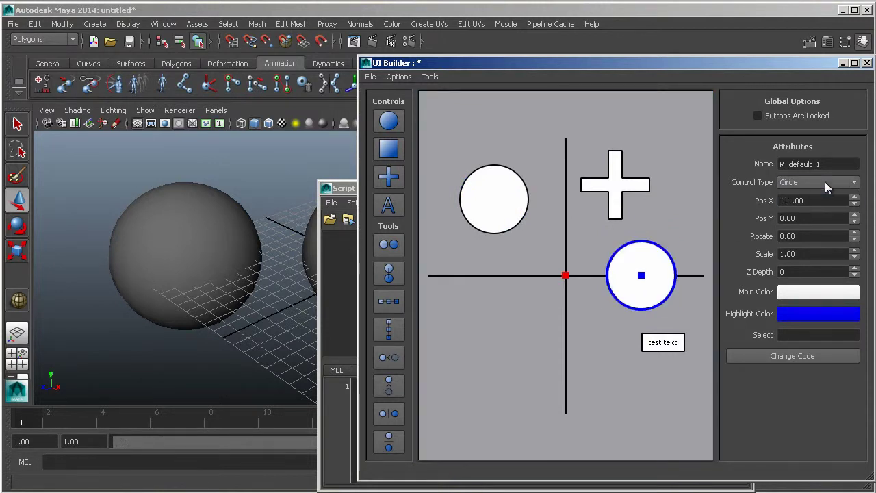
pyautogui.press('Down')
pyautogui.press('Down')
pyautogui.press('Up')
pyautogui.press('Up')
pyautogui.press('Down')
pyautogui.press('Down')
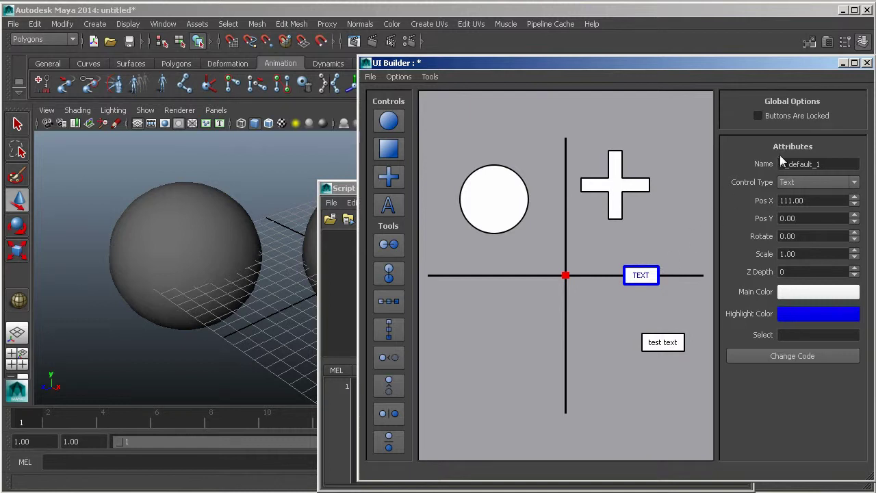
pyautogui.press('Up')
pyautogui.press('Up')
pyautogui.press('Up')
pyautogui.click(557, 251)
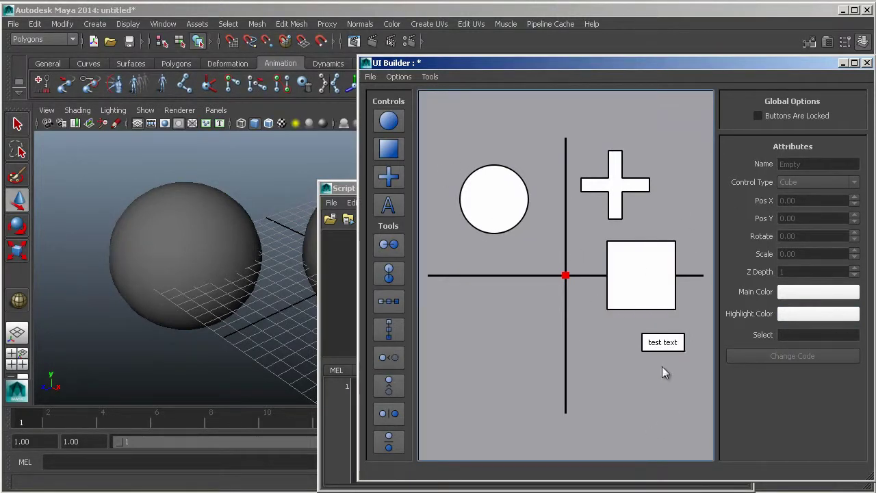
# Delete the cross, square and text controls, and move the remaining circle to about X 98, Y -6
pyautogui.moveTo(665, 374); pyautogui.dragTo(619, 162)
pyautogui.press('Delete')
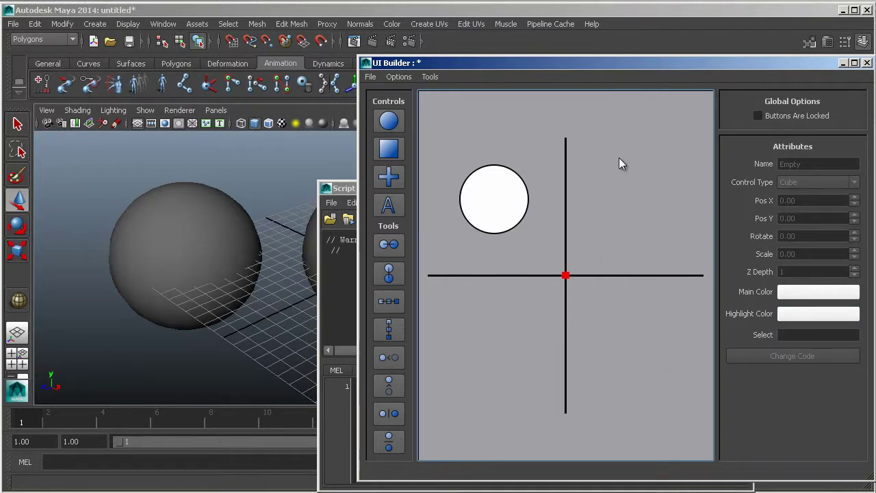
pyautogui.moveTo(490, 216); pyautogui.dragTo(628, 288)
pyautogui.moveTo(344, 195); pyautogui.dragTo(391, 195)
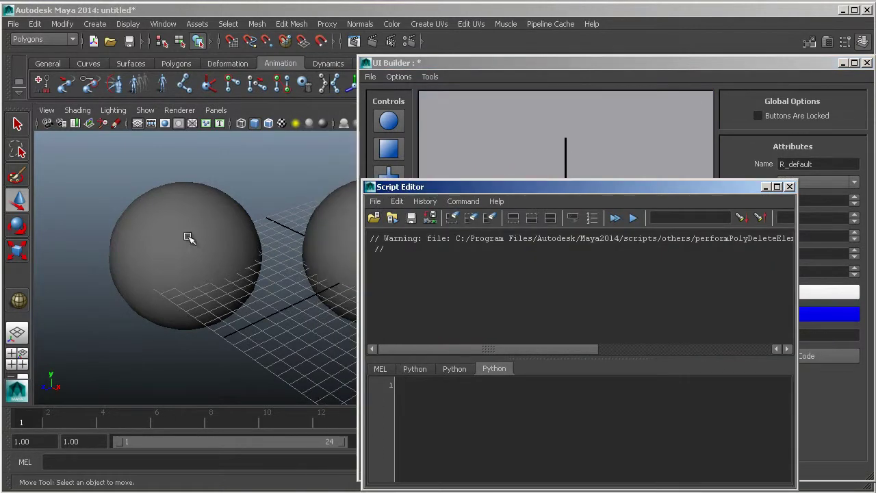
pyautogui.moveTo(471, 196); pyautogui.dragTo(403, 196)
pyautogui.click(550, 158)
pyautogui.click(616, 267)
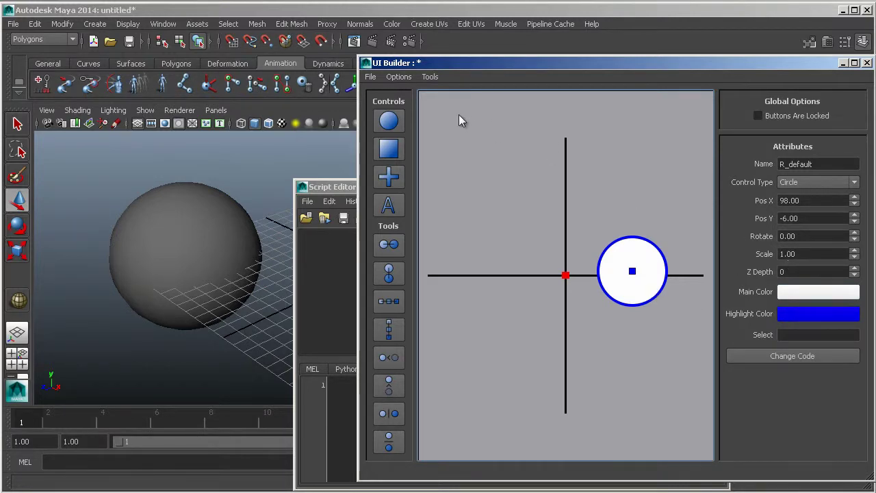
# Load drawing.png as the canvas background image
pyautogui.click(403, 76)
pyautogui.click(416, 88)
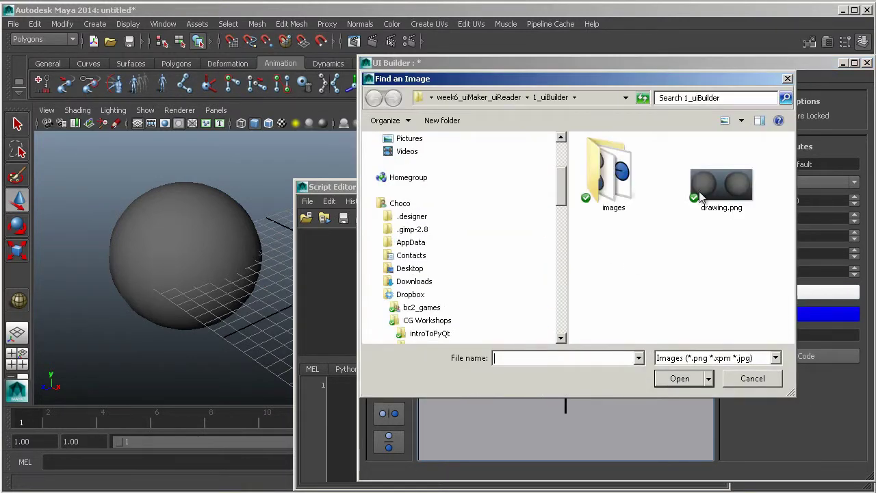
pyautogui.doubleClick(715, 193)
pyautogui.scroll(-4, 614, 281)
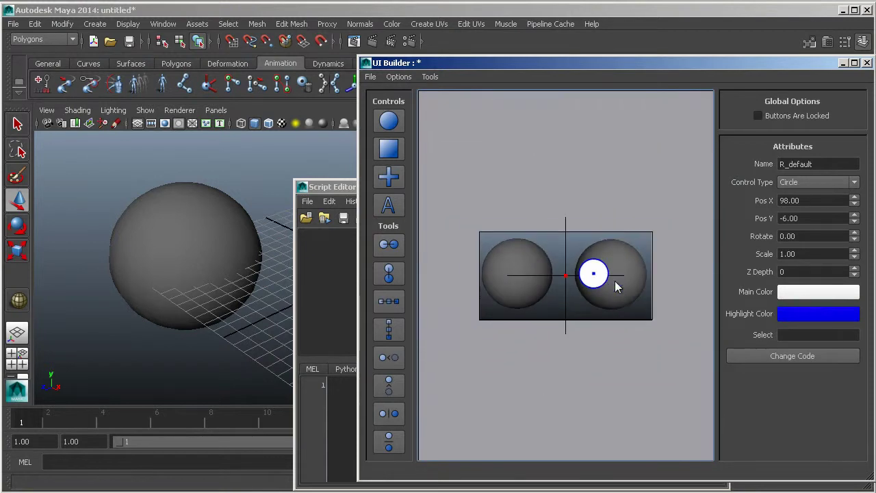
pyautogui.scroll(-1, 615, 281)
pyautogui.scroll(2, 614, 281)
# Position the circle control over the right sphere and set its scale to 2
pyautogui.moveTo(614, 281); pyautogui.dragTo(650, 290)
pyautogui.click(794, 254)
pyautogui.doubleClick(794, 254)
pyautogui.write('2')
pyautogui.press('Return')
pyautogui.click(651, 271)
pyautogui.moveTo(651, 272); pyautogui.dragTo(653, 269)
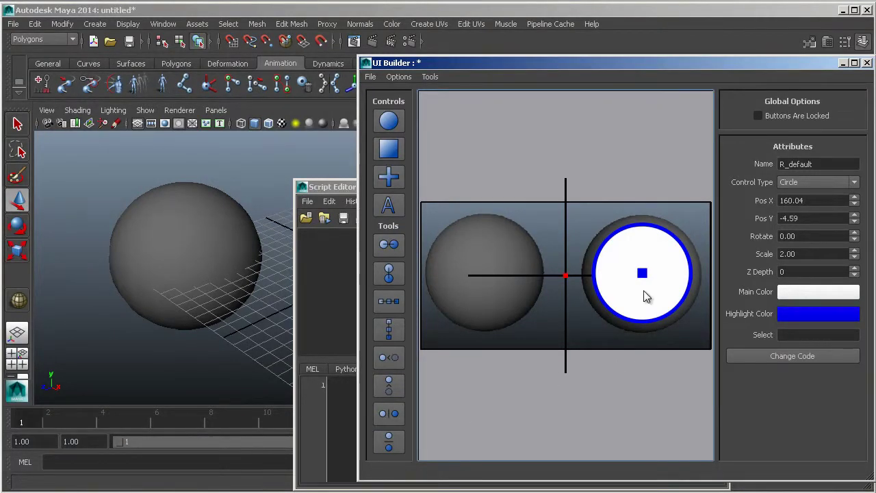
# Make two copies of the circle above the background image and align them on the same horizontal line
pyautogui.moveTo(650, 281); pyautogui.dragTo(551, 179)
pyautogui.click(634, 269)
pyautogui.moveTo(633, 268); pyautogui.dragTo(421, 352)
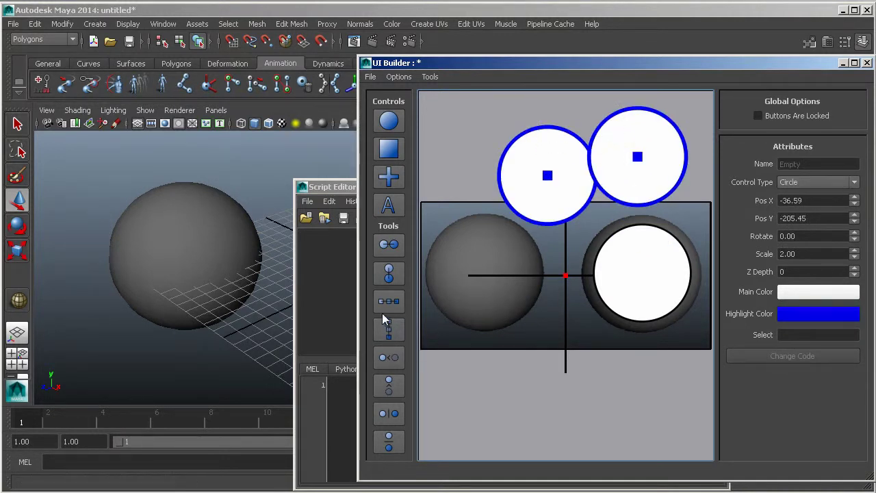
pyautogui.click(383, 252)
pyautogui.click(602, 175)
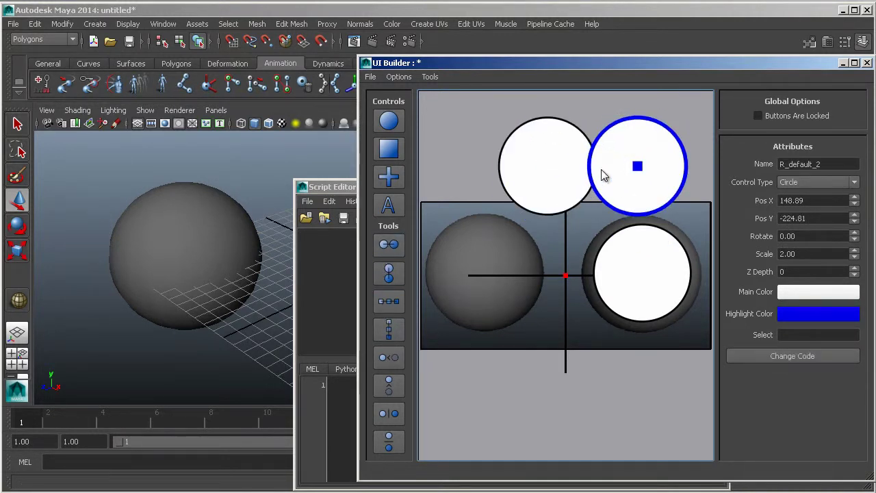
# Place the two circle copies one above the other and align them on the same vertical line
pyautogui.moveTo(603, 175); pyautogui.dragTo(561, 307)
pyautogui.moveTo(511, 143); pyautogui.dragTo(544, 255)
pyautogui.moveTo(627, 233); pyautogui.dragTo(604, 172)
pyautogui.keyDown('shift'); pyautogui.click(590, 309); pyautogui.keyUp('shift')
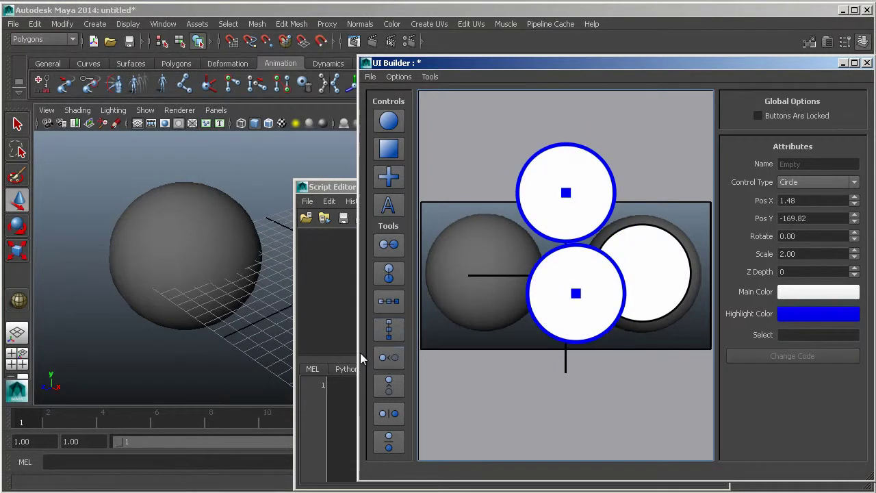
pyautogui.click(391, 278)
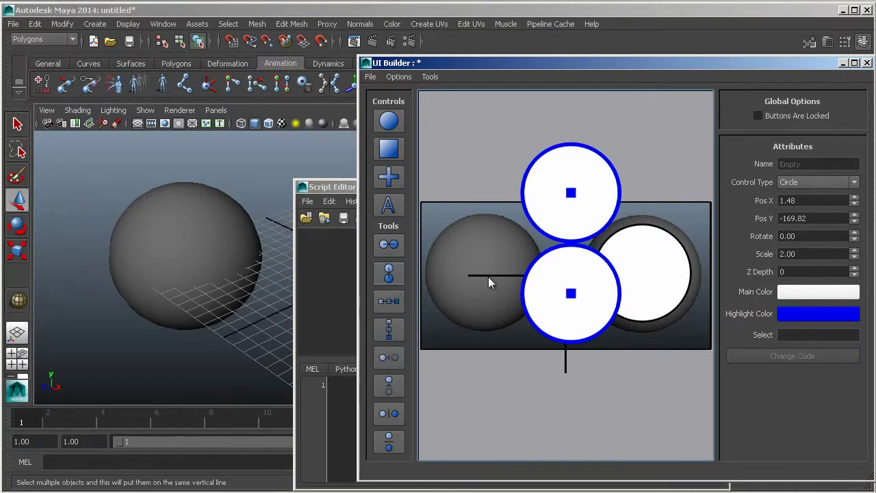
# Duplicate one of the aligned circles and space the three copies evenly in the vertical direction
pyautogui.click(542, 289)
pyautogui.moveTo(571, 297); pyautogui.dragTo(485, 283)
pyautogui.hotkey('ctrl', 'd')
pyautogui.moveTo(503, 189); pyautogui.dragTo(581, 359)
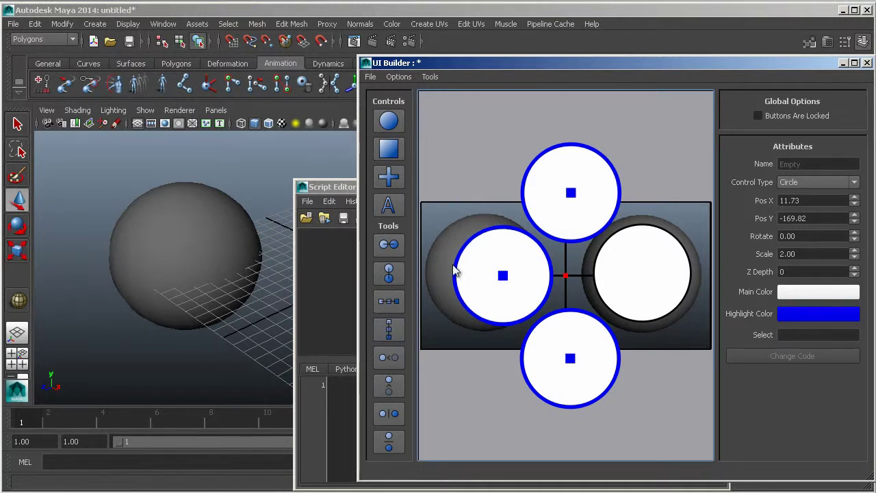
pyautogui.moveTo(501, 292); pyautogui.dragTo(500, 314)
pyautogui.moveTo(518, 229); pyautogui.dragTo(421, 319)
pyautogui.click(392, 332)
# Duplicate the left circle copy and space the four copies evenly in the vertical direction
pyautogui.click(524, 242)
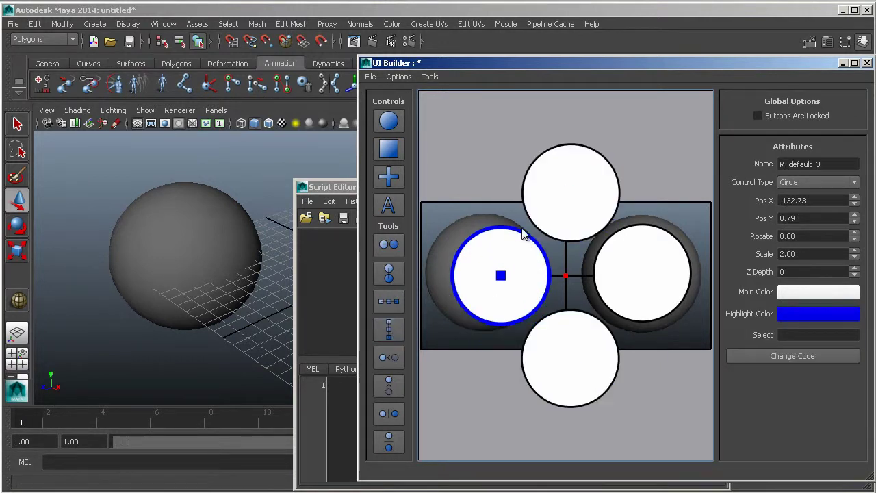
pyautogui.hotkey('ctrl', 'd')
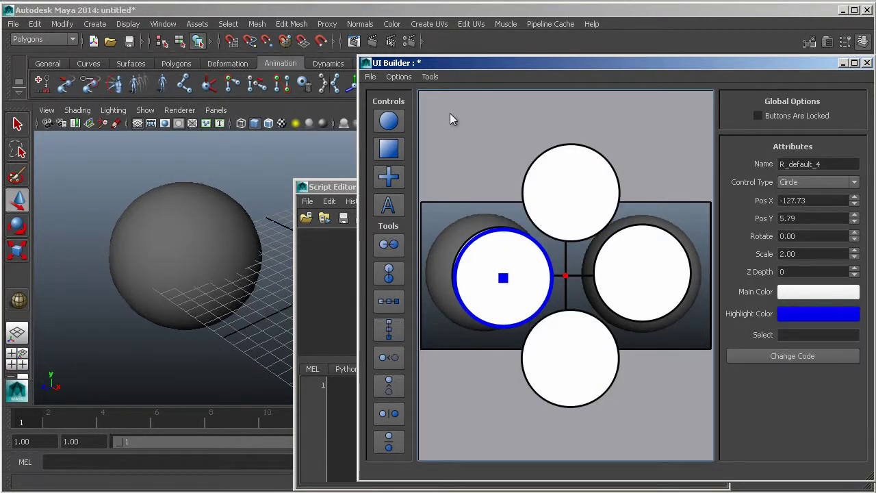
pyautogui.moveTo(475, 146); pyautogui.dragTo(555, 359)
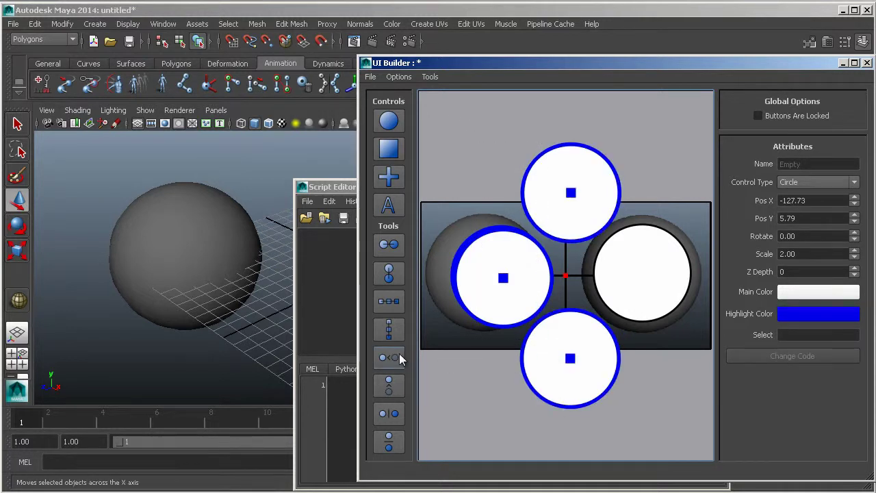
pyautogui.click(394, 328)
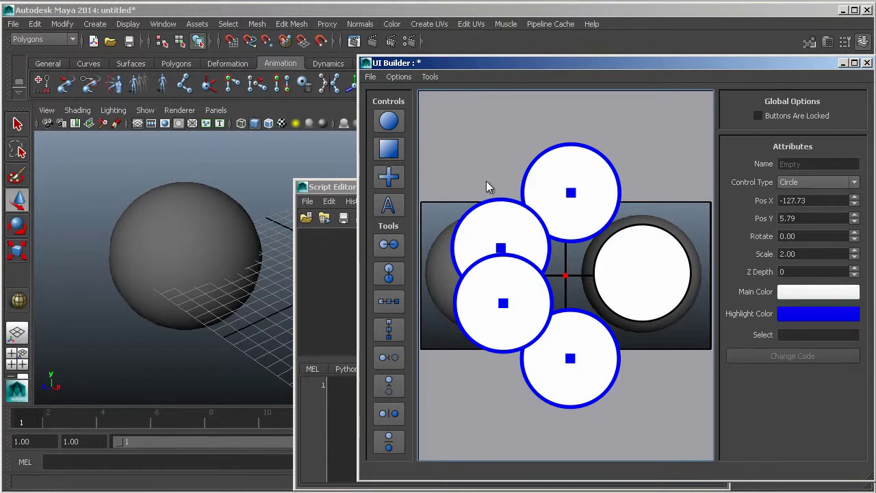
# Delete the four duplicated circles, keeping the one over the right sphere
pyautogui.moveTo(486, 186); pyautogui.dragTo(543, 358)
pyautogui.press('Delete')
# Try flipping the right sphere's circle across the X and Y axes and back
pyautogui.click(651, 259)
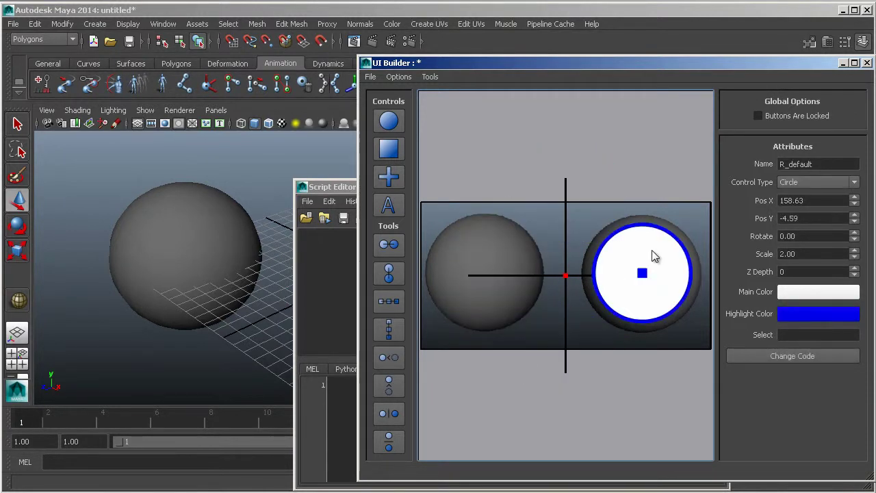
pyautogui.click(389, 357)
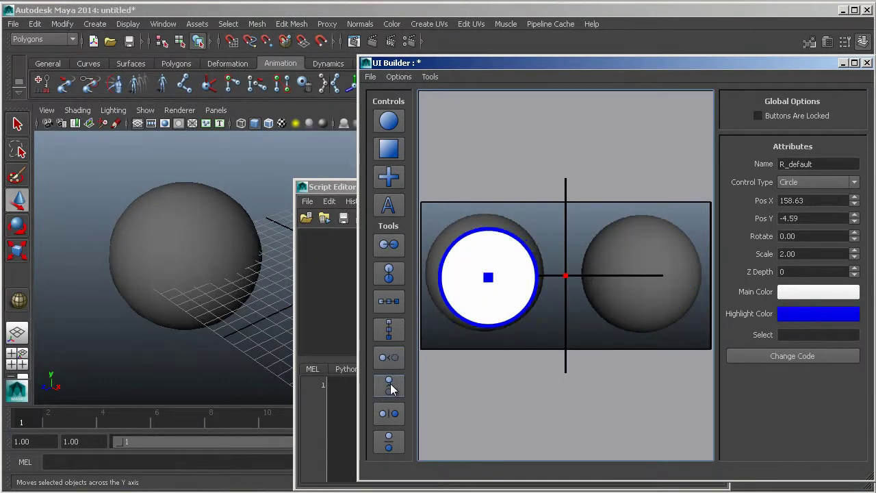
pyautogui.click(390, 386)
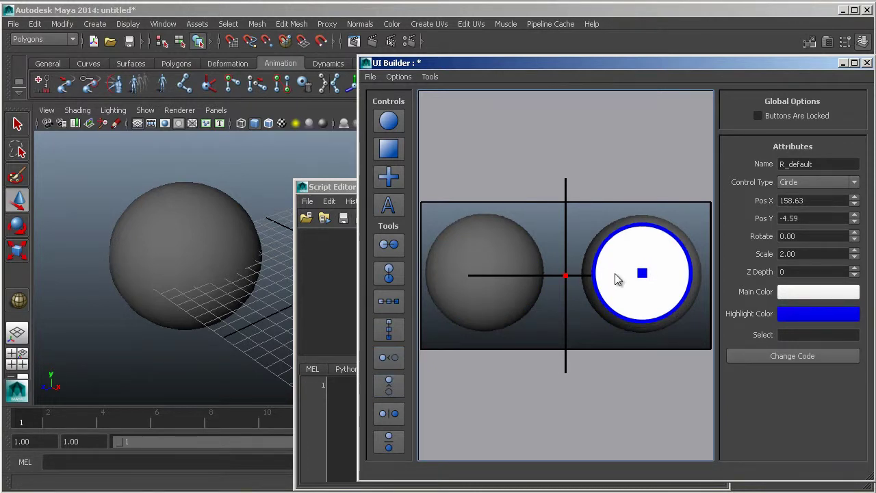
pyautogui.click(618, 238)
pyautogui.click(620, 240)
pyautogui.click(398, 389)
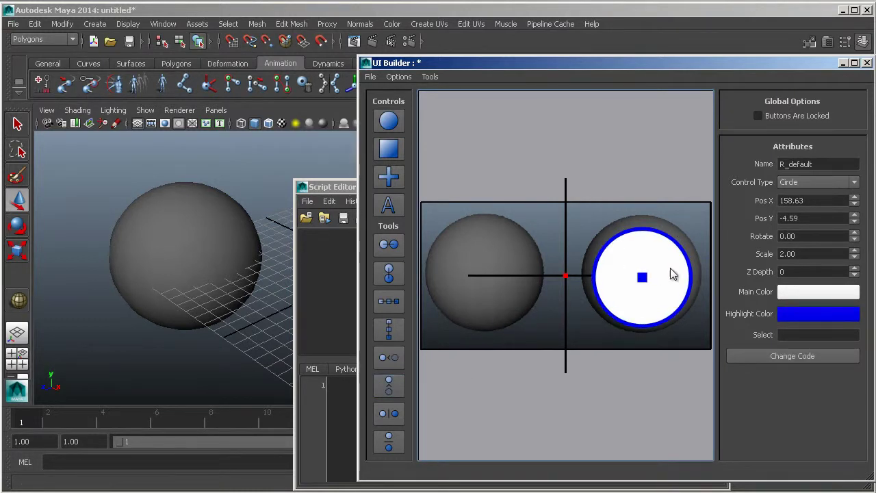
# Set the circle's X position to 164.63 and its Y position to 15.41
pyautogui.scroll(6, 813, 200)
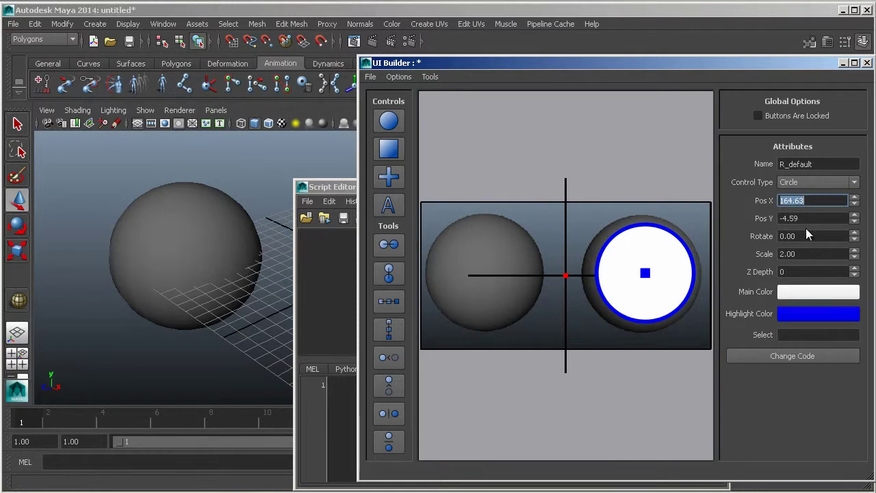
pyautogui.scroll(3, 806, 225)
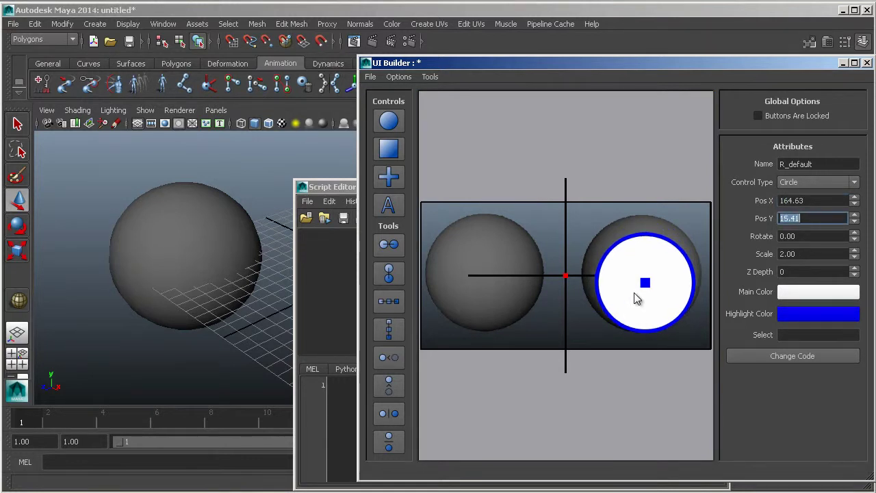
# Move the circle to about X 135, Y 158 and flip it across the Y and X axes and back
pyautogui.moveTo(636, 297); pyautogui.dragTo(621, 363)
pyautogui.click(396, 387)
pyautogui.click(395, 386)
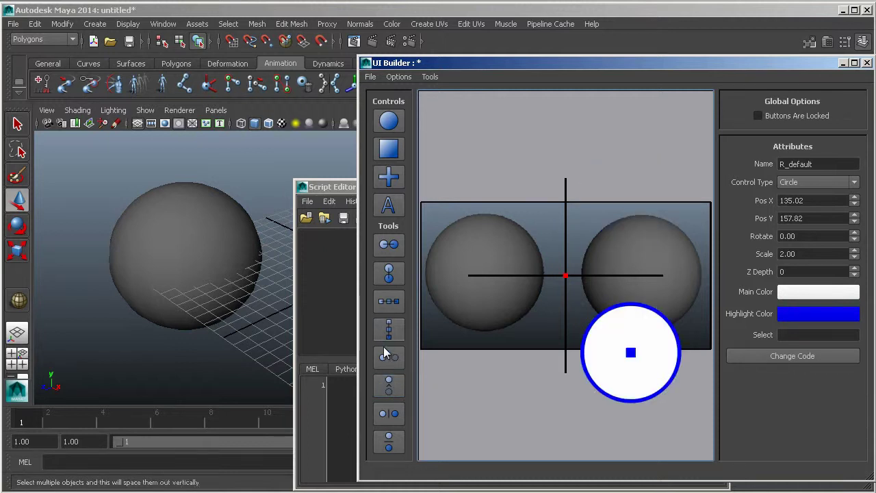
pyautogui.click(391, 363)
pyautogui.click(391, 364)
# Move the circle back over the right sphere and create its mirrored counterpart over the left sphere
pyautogui.moveTo(627, 364); pyautogui.dragTo(642, 289)
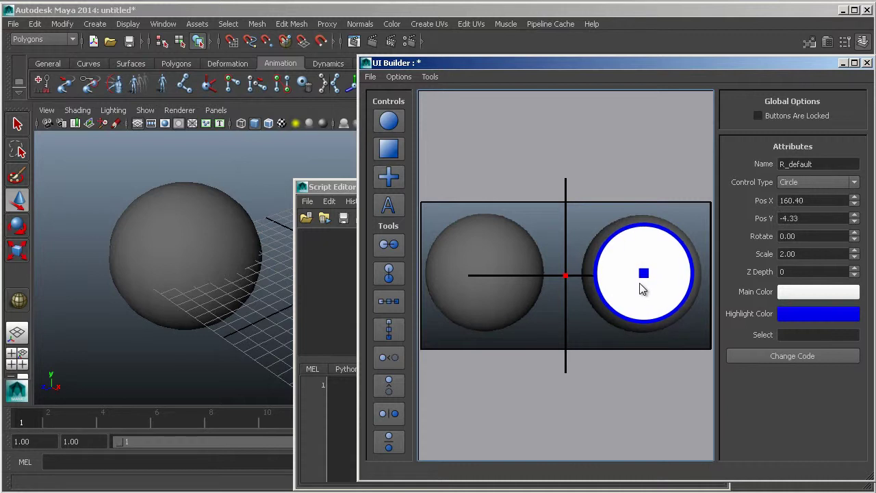
pyautogui.click(391, 414)
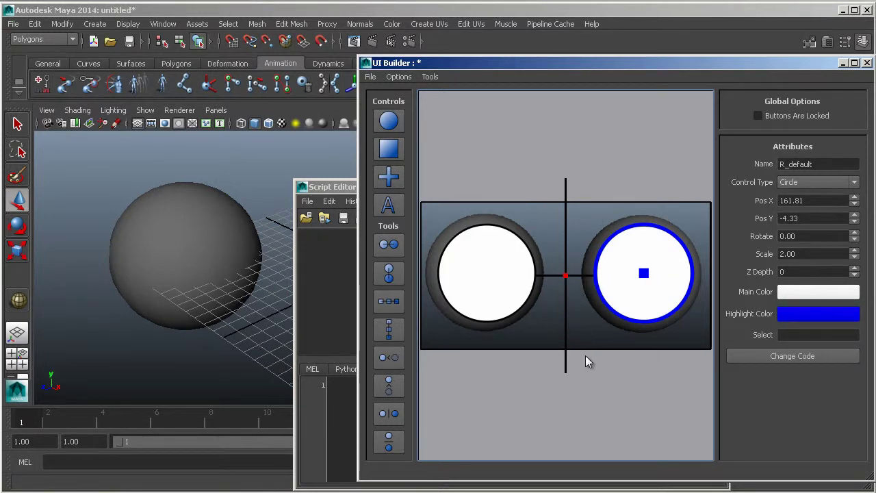
# Duplicate the left circle to about X 15, Y 221 below the image and rename the copy C_default
pyautogui.click(500, 276)
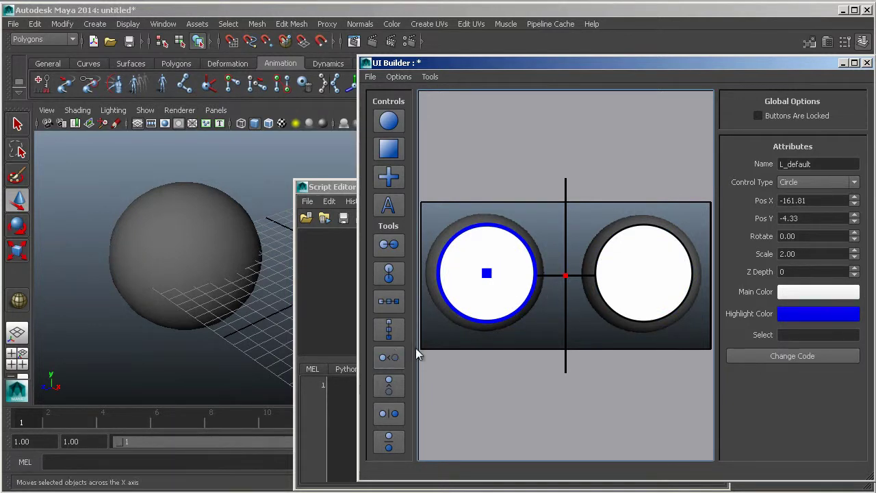
pyautogui.hotkey('ctrl', 'd')
pyautogui.moveTo(504, 295); pyautogui.dragTo(588, 395)
pyautogui.click(833, 164)
pyautogui.press('BackSpace')
pyautogui.press('BackSpace')
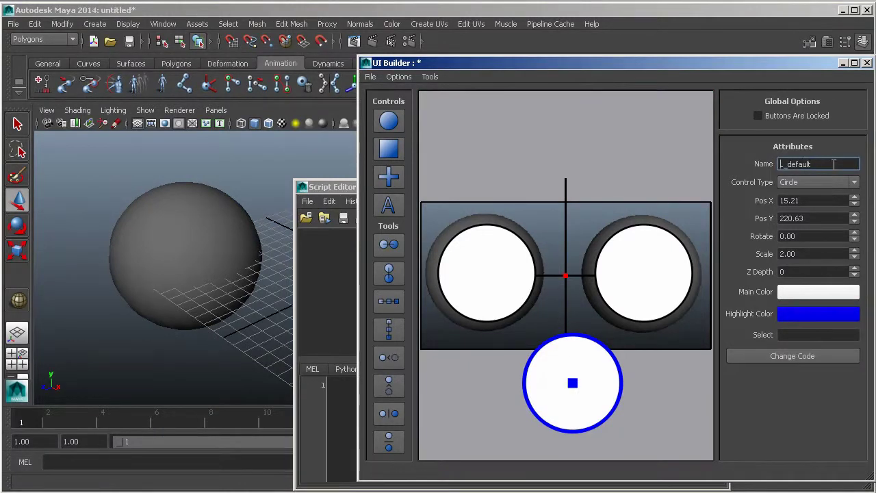
pyautogui.write('C')
# Move the C_default circle off-center and snap it to the vertical and horizontal center lines
pyautogui.moveTo(565, 412); pyautogui.dragTo(514, 411)
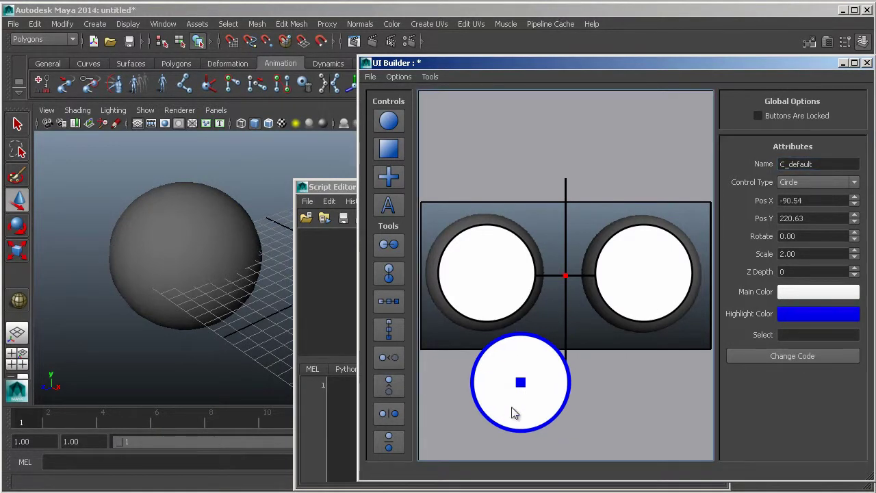
pyautogui.click(384, 419)
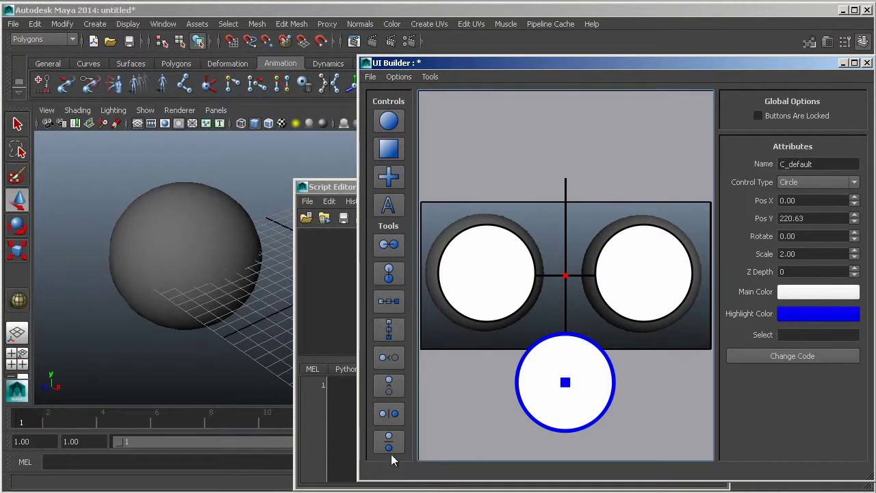
pyautogui.click(388, 443)
# Move the C_default circle to the upper edge of the image and snap it to the vertical center line
pyautogui.moveTo(555, 275); pyautogui.dragTo(589, 166)
pyautogui.click(388, 413)
# Set the right circle's main color to teal, about RGB 39, 134, 126, and store that teal as a custom color
pyautogui.click(674, 248)
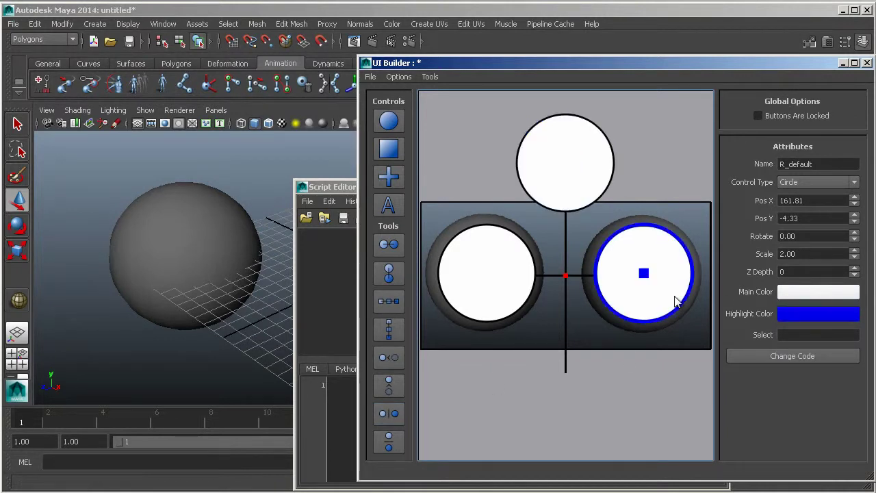
pyautogui.click(798, 292)
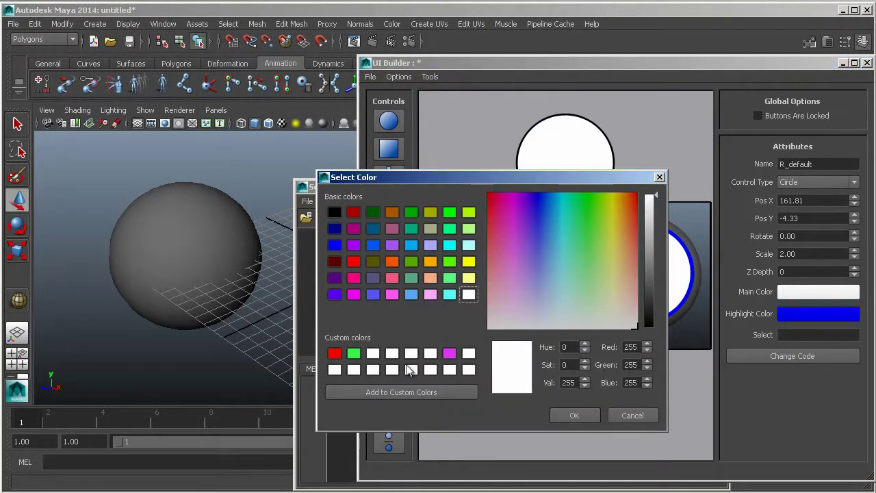
pyautogui.click(353, 353)
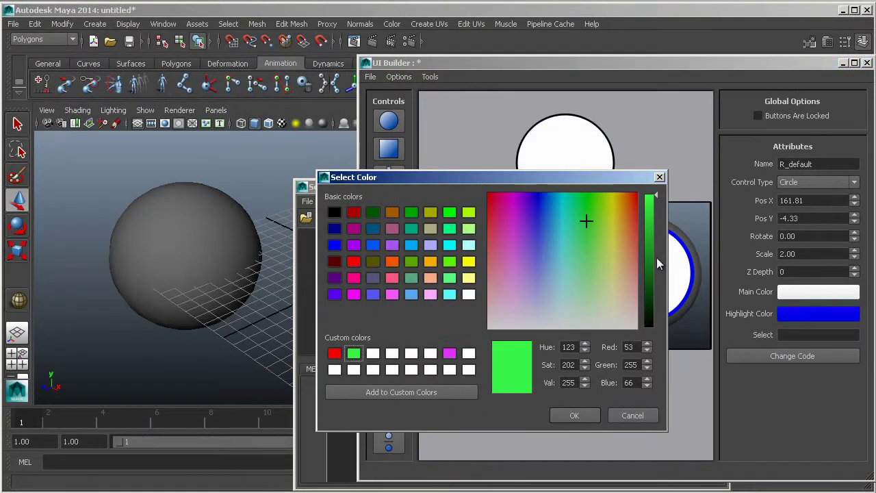
pyautogui.moveTo(656, 199); pyautogui.dragTo(656, 259)
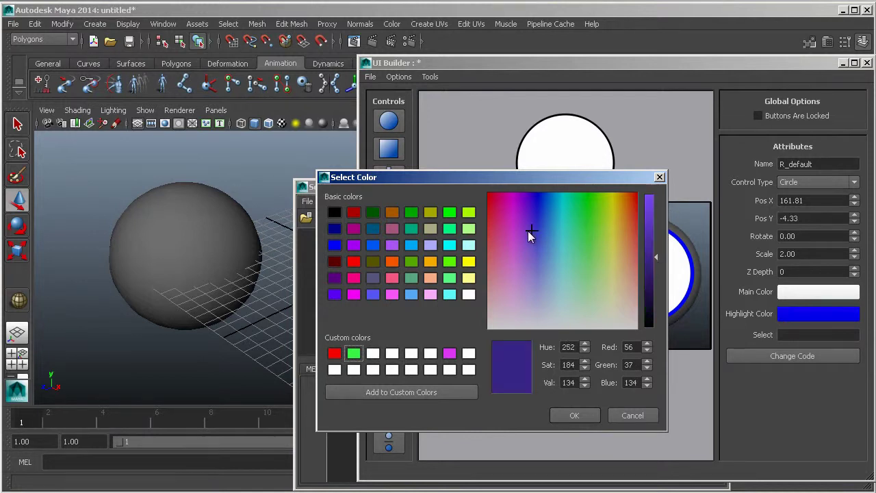
pyautogui.moveTo(527, 231); pyautogui.dragTo(565, 232)
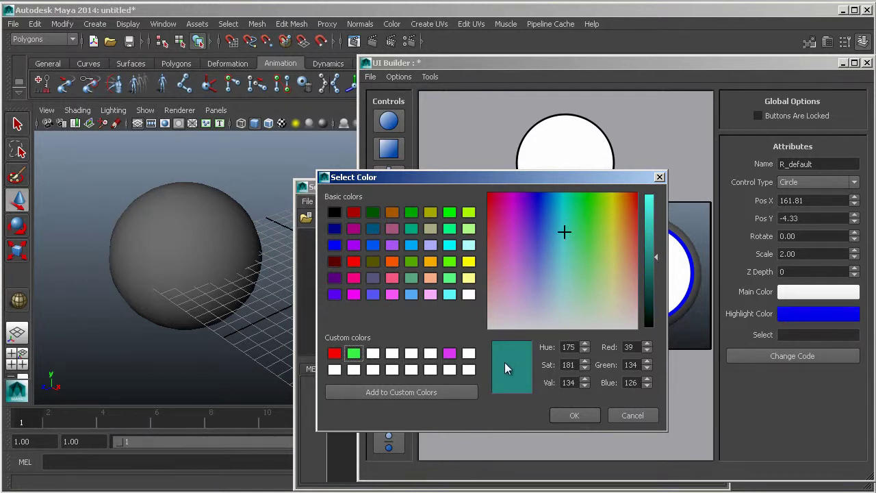
pyautogui.moveTo(504, 363); pyautogui.dragTo(376, 356)
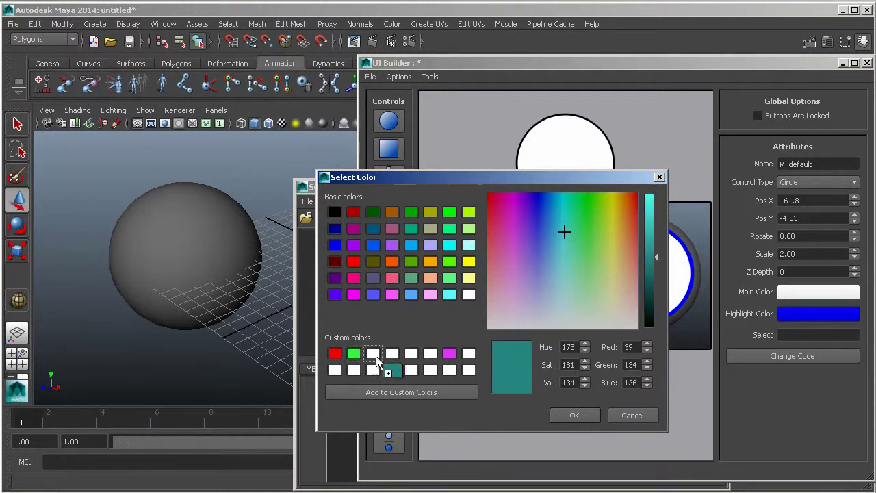
pyautogui.click(574, 416)
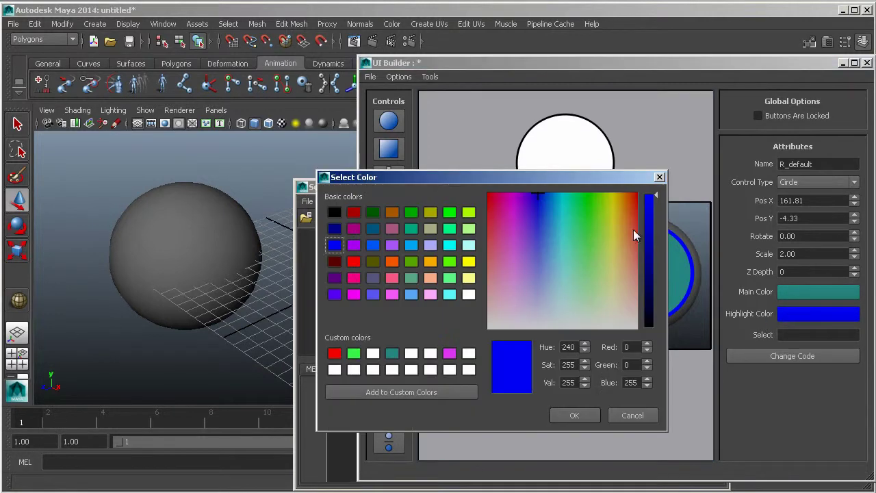
# Set the right circle's highlight color to a brighter shade of the stored custom teal
pyautogui.click(392, 353)
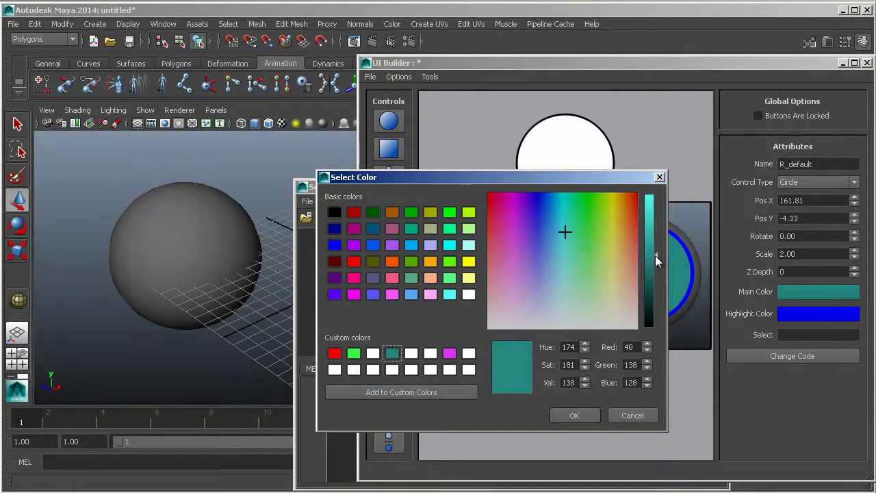
pyautogui.moveTo(655, 249); pyautogui.dragTo(654, 207)
pyautogui.click(575, 416)
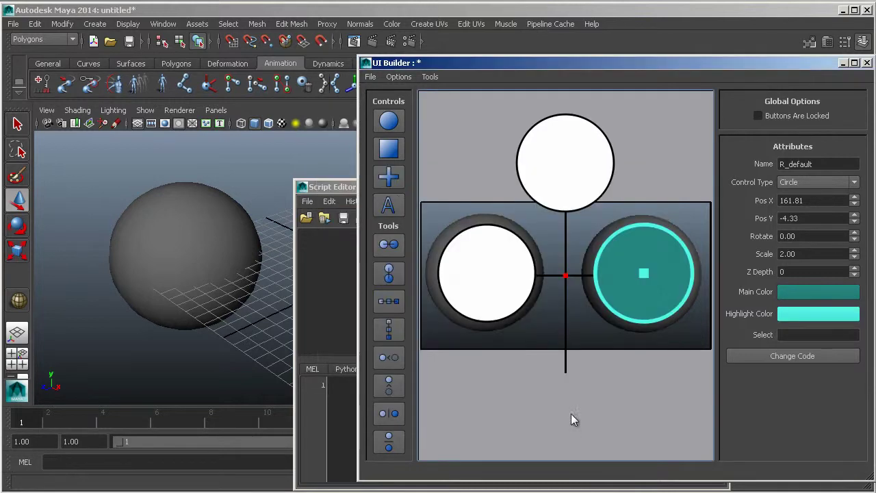
# Store purple (RGB 170, 85, 255) as a custom color and apply it as the left circle's main color
pyautogui.click(479, 270)
pyautogui.click(797, 289)
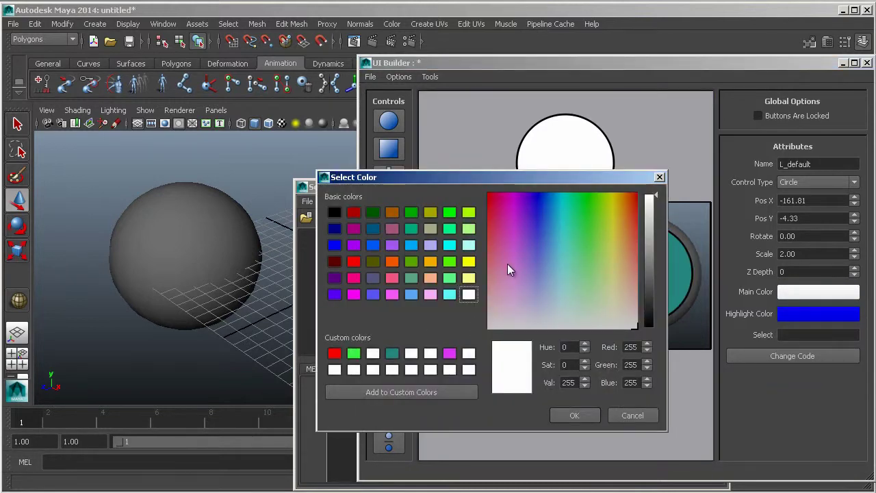
pyautogui.moveTo(392, 245); pyautogui.dragTo(412, 353)
pyautogui.click(411, 353)
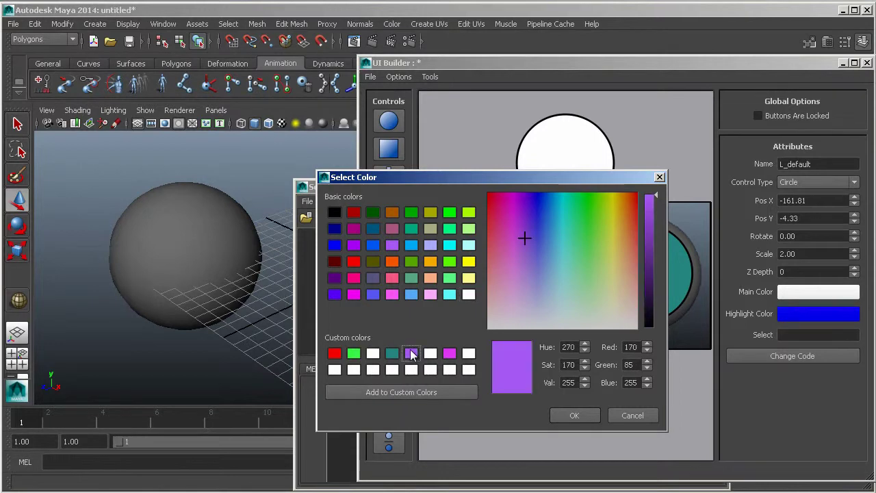
pyautogui.click(572, 415)
# Set the left circle's highlight color to the custom purple and darken its main color to about RGB 76, 38, 114
pyautogui.click(796, 312)
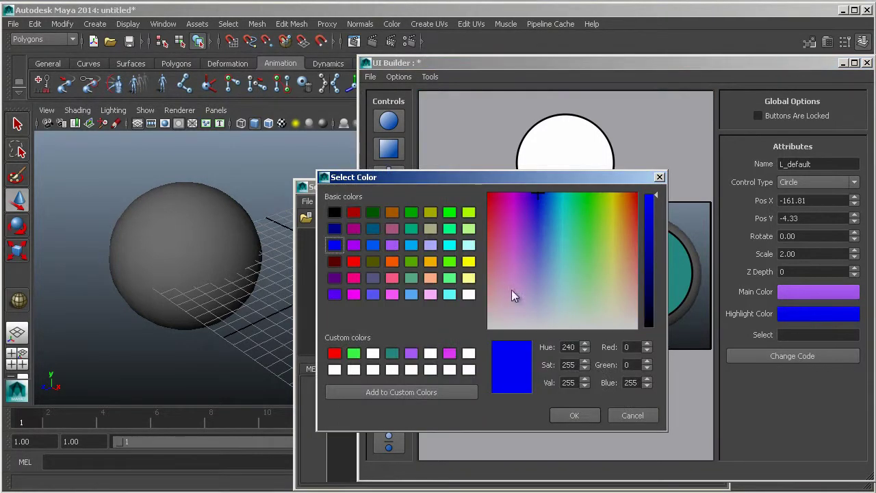
pyautogui.click(412, 353)
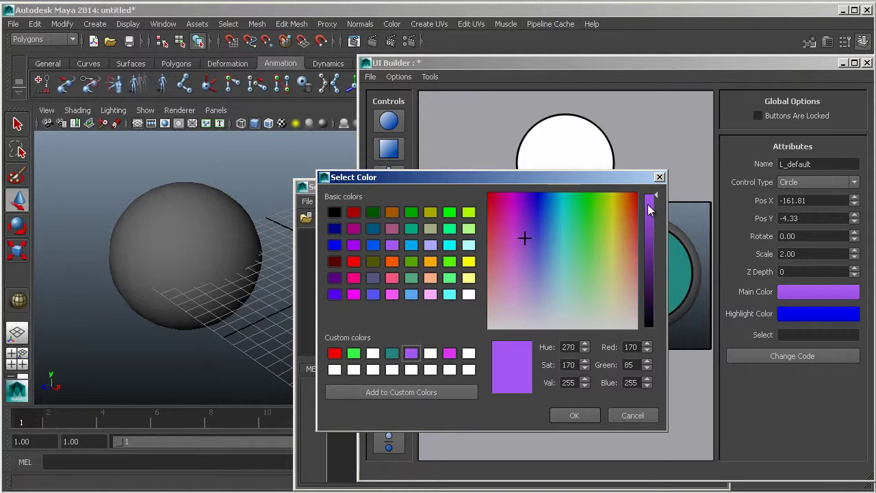
pyautogui.click(578, 415)
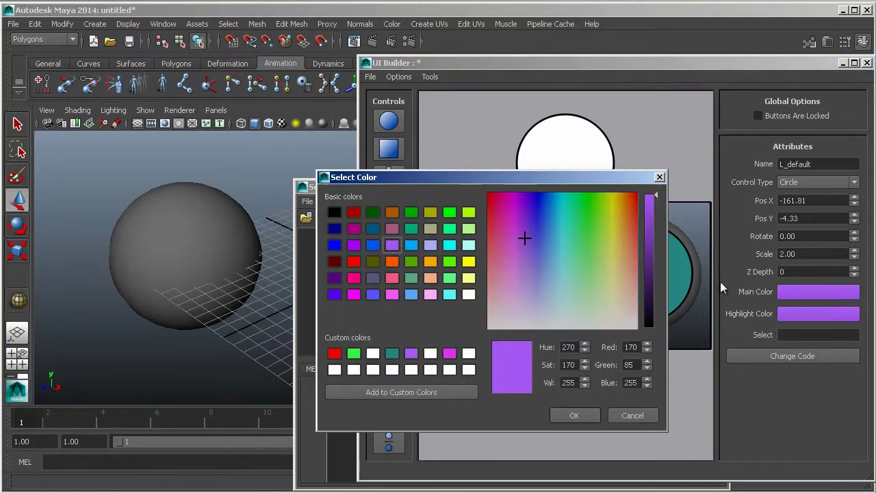
pyautogui.click(654, 268)
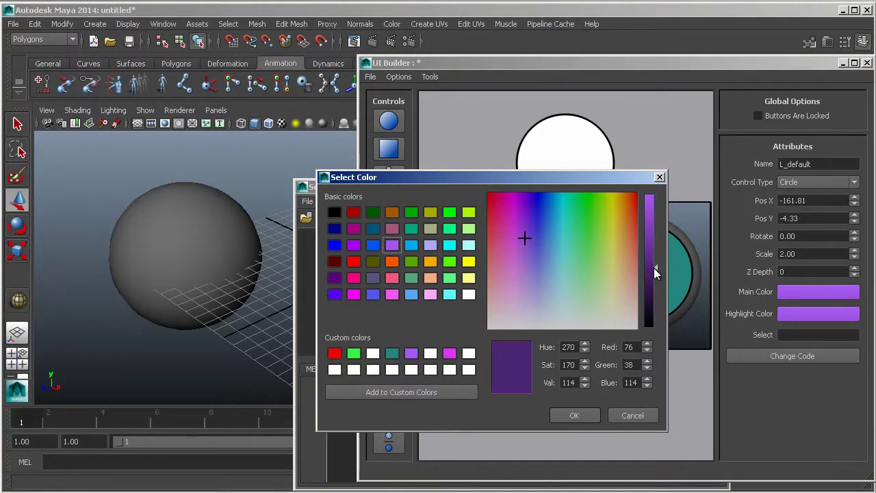
pyautogui.click(561, 413)
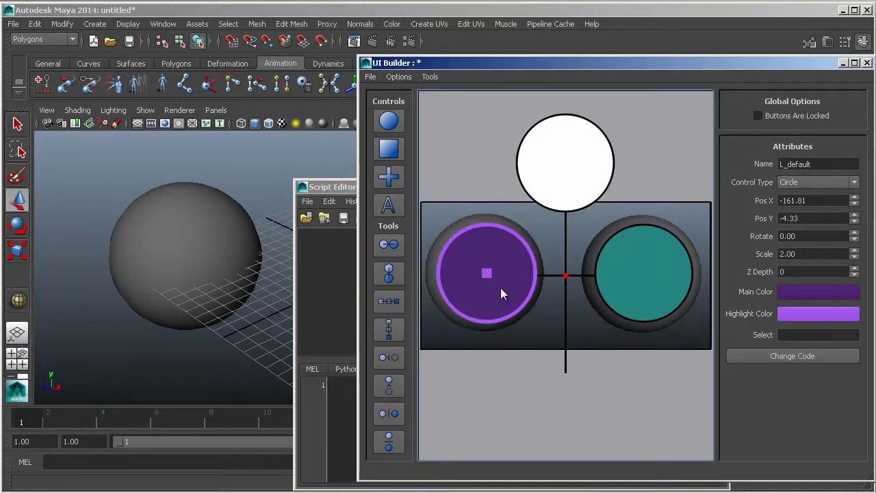
# Move the left circle to about X -169, Y -3 and mirror its position onto the right circle
pyautogui.moveTo(499, 288); pyautogui.dragTo(497, 288)
pyautogui.click(390, 411)
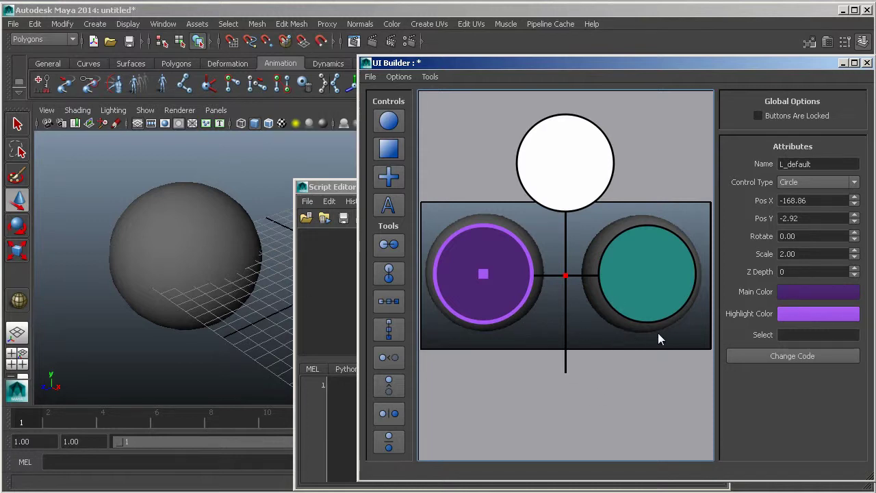
# Minimize the Script Editor and select each sphere in the viewport to check which object name belongs to which sphere
pyautogui.moveTo(344, 188); pyautogui.dragTo(348, 194)
pyautogui.click(701, 193)
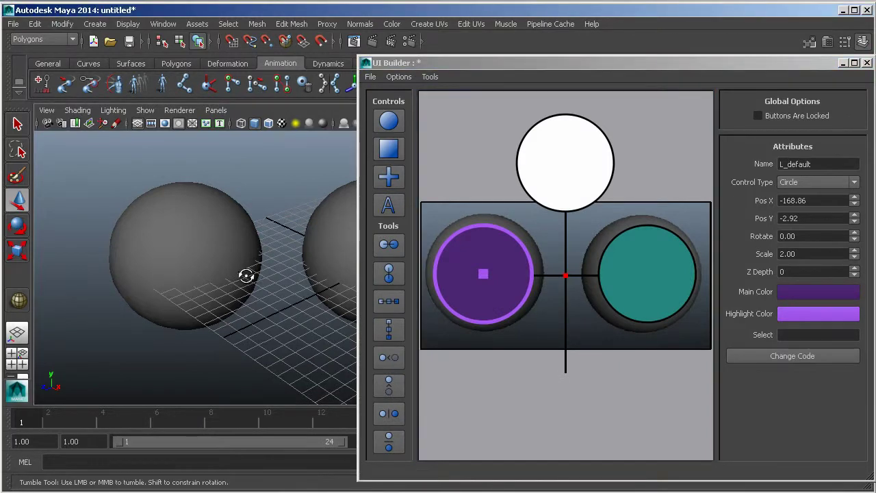
pyautogui.keyDown('alt'); pyautogui.moveTo(251, 274); pyautogui.dragTo(287, 271); pyautogui.keyUp('alt')
pyautogui.click(343, 275)
pyautogui.press('4')
pyautogui.press('f')
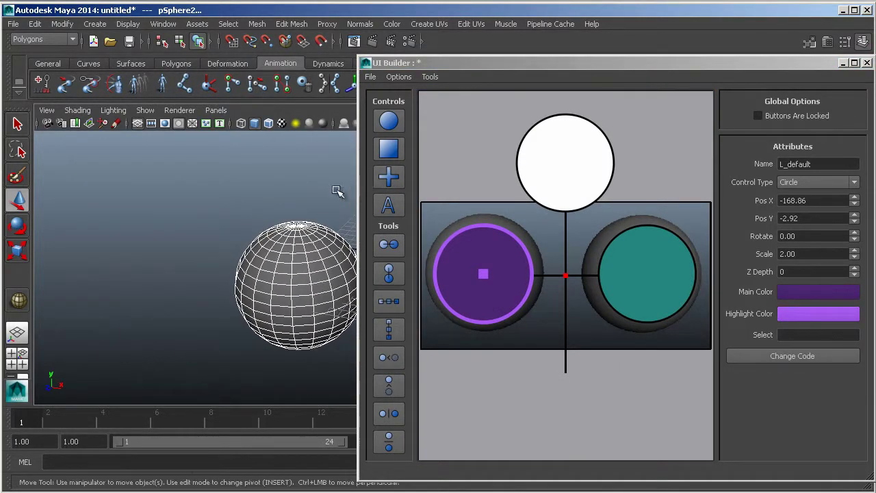
pyautogui.click(319, 216)
pyautogui.press('5')
pyautogui.click(319, 240)
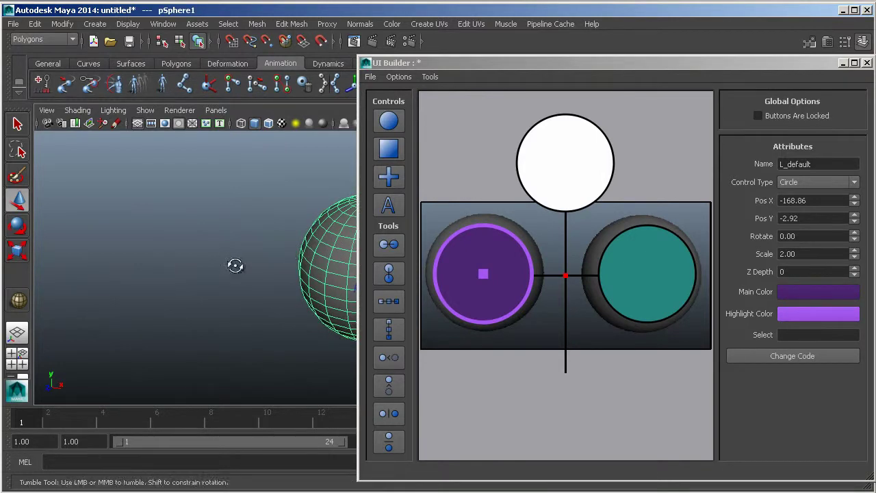
pyautogui.keyDown('alt'); pyautogui.moveTo(243, 264); pyautogui.dragTo(374, 254); pyautogui.keyUp('alt')
pyautogui.keyDown('alt'); pyautogui.moveTo(232, 251); pyautogui.dragTo(235, 214); pyautogui.keyUp('alt')
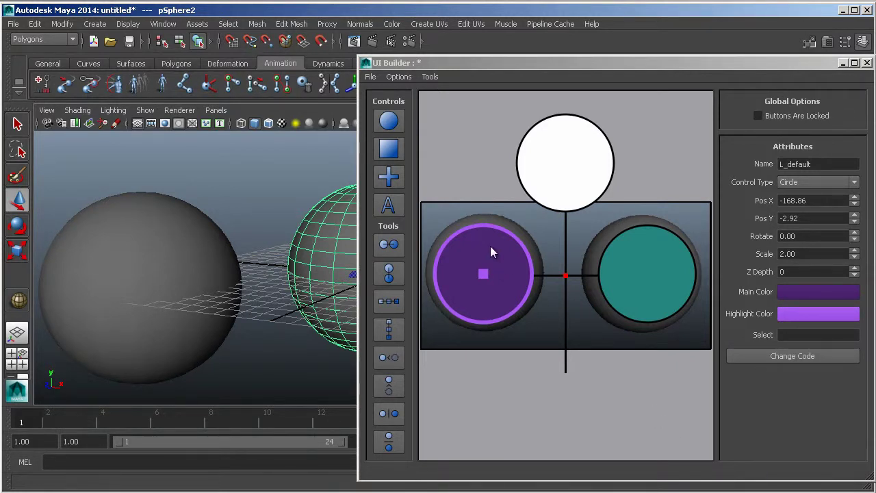
# Assign pSphere1 as the object selected by the left circle and pSphere2 as the one selected by the right circle
pyautogui.click(814, 334)
pyautogui.write('p')
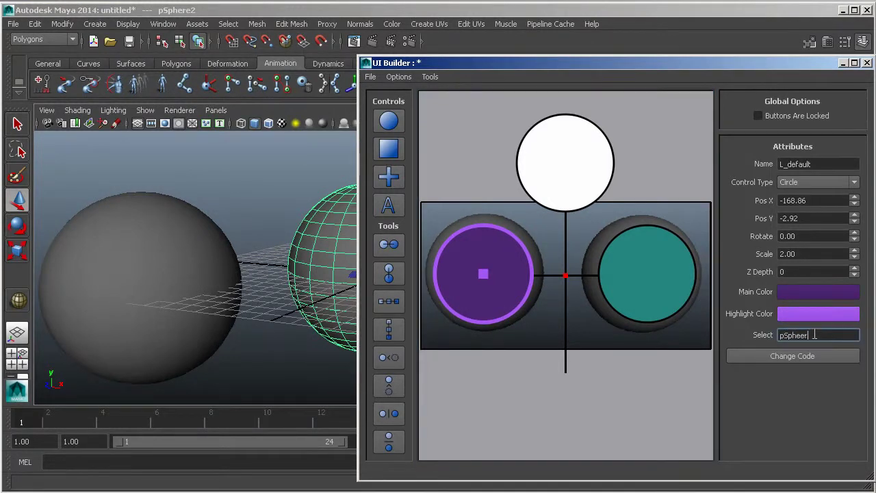
pyautogui.write('Sphere1')
pyautogui.click(613, 270)
pyautogui.click(825, 334)
pyautogui.write('pSphere')
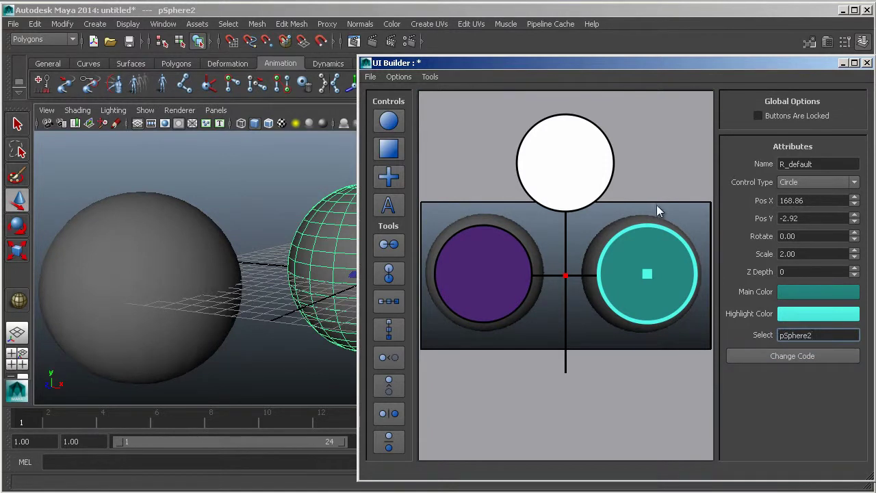
# Make the C_default circle select both pSphere1 and pSphere2
pyautogui.click(559, 163)
pyautogui.click(790, 334)
pyautogui.write('pSphere1, pSphere2')
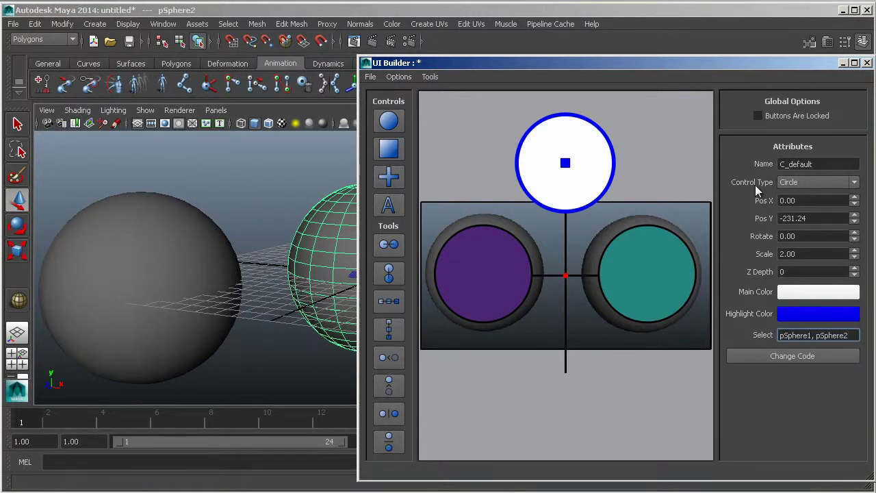
# Clear the scene selection and pick the right and C_default circles while the buttons are unlocked
pyautogui.click(605, 236)
pyautogui.click(571, 180)
pyautogui.click(229, 191)
pyautogui.click(626, 263)
pyautogui.click(553, 131)
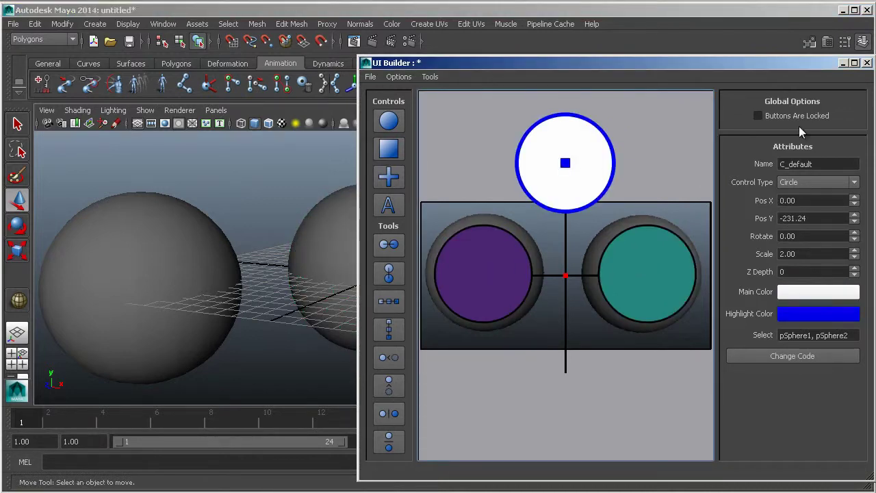
# Lock the buttons and pick the left, right and C_default circles in turn to test their sphere selections
pyautogui.click(494, 282)
pyautogui.click(665, 287)
pyautogui.click(575, 173)
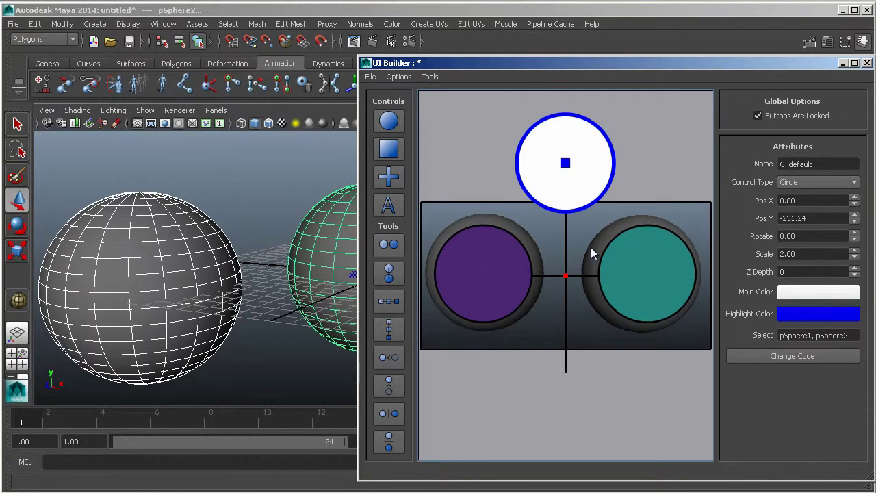
pyautogui.click(423, 281)
pyautogui.click(481, 282)
pyautogui.click(686, 299)
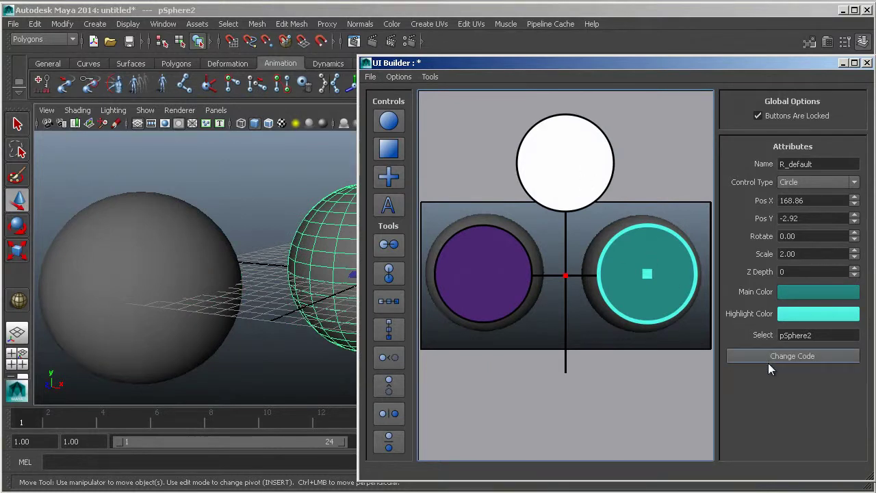
pyautogui.moveTo(694, 168); pyautogui.dragTo(504, 286)
# Try the Subprocess and CMDS code templates in the right circle's code editor, then cancel the code change
pyautogui.click(678, 304)
pyautogui.click(777, 357)
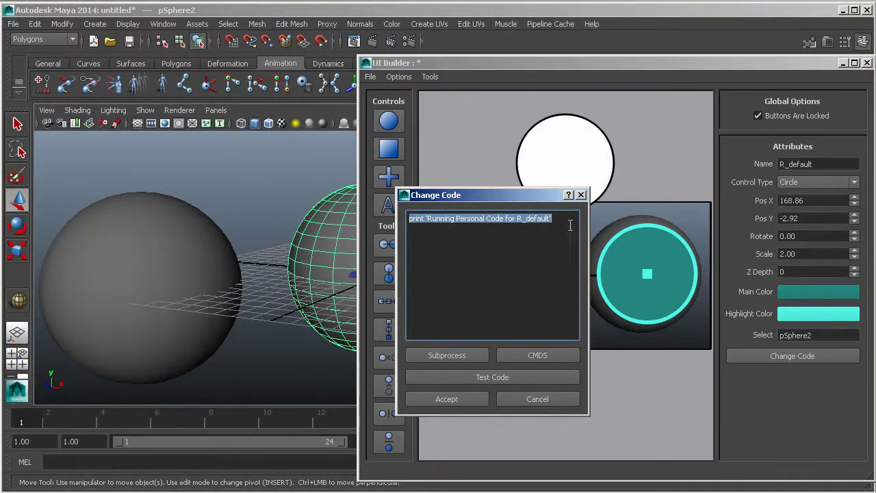
pyautogui.click(434, 356)
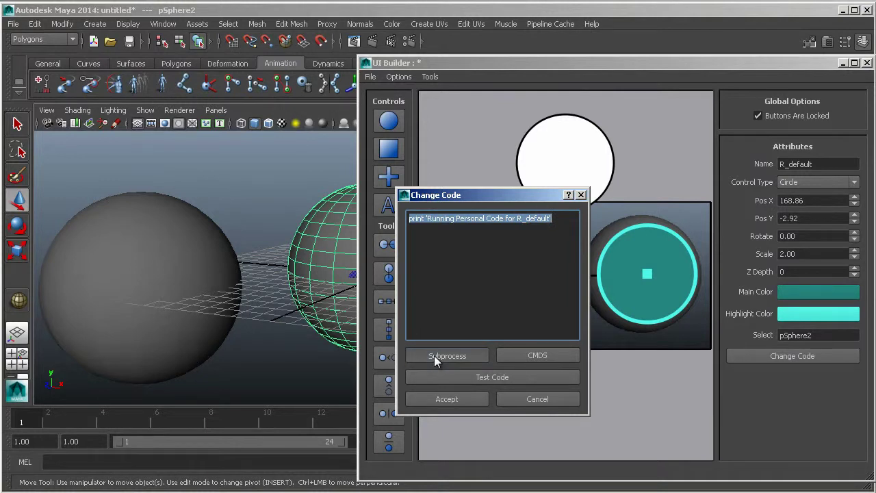
pyautogui.click(538, 356)
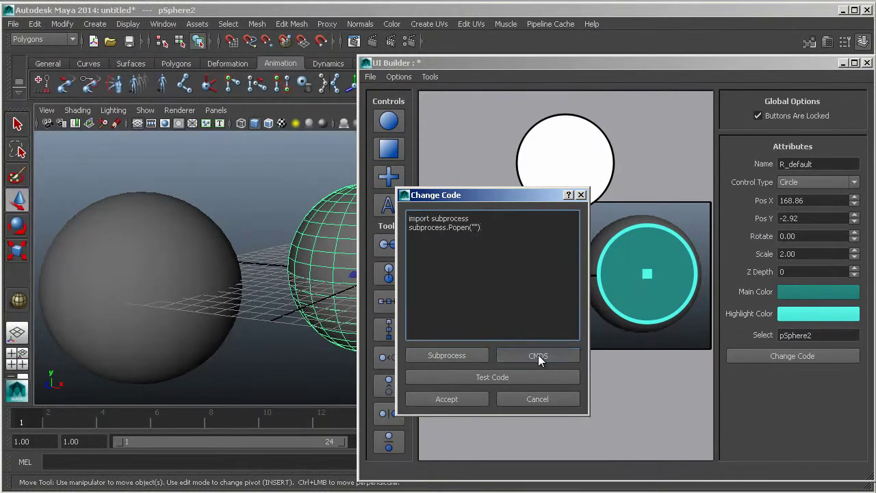
pyautogui.click(518, 399)
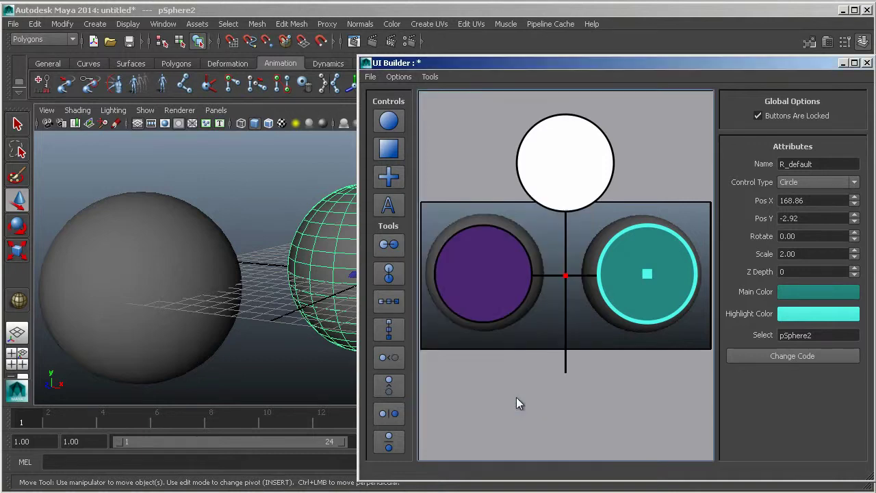
# Open the Script Editor, clear its history and arrange it beside the UI Builder window
pyautogui.moveTo(693, 63); pyautogui.dragTo(648, 45)
pyautogui.click(867, 466)
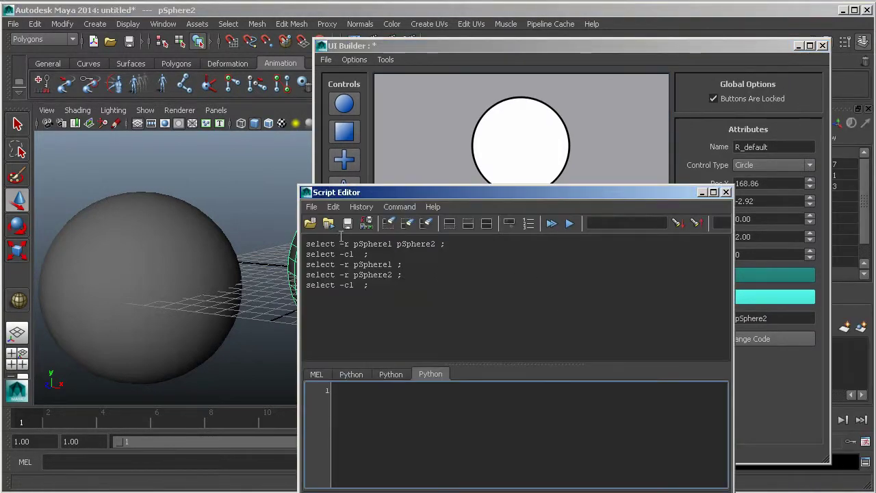
pyautogui.click(390, 226)
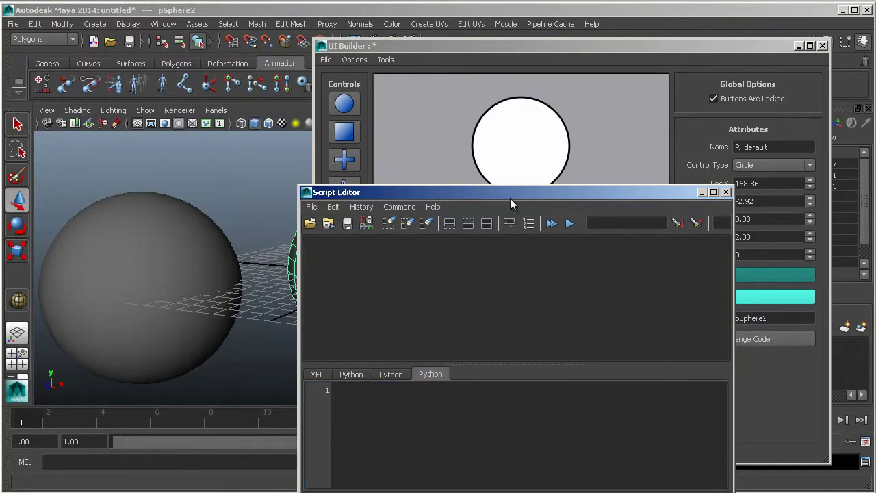
pyautogui.moveTo(510, 197); pyautogui.dragTo(344, 191)
# Open the right circle's custom code and run a test of its default print statement
pyautogui.click(707, 332)
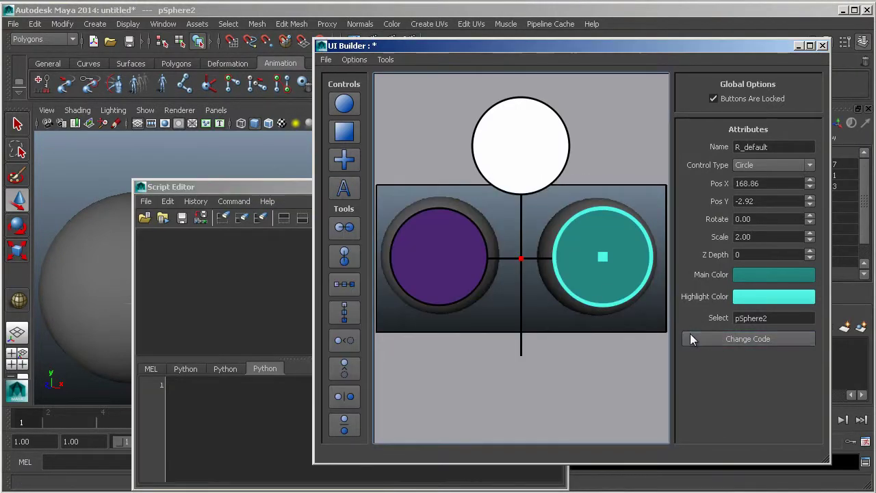
pyautogui.click(690, 336)
pyautogui.click(493, 377)
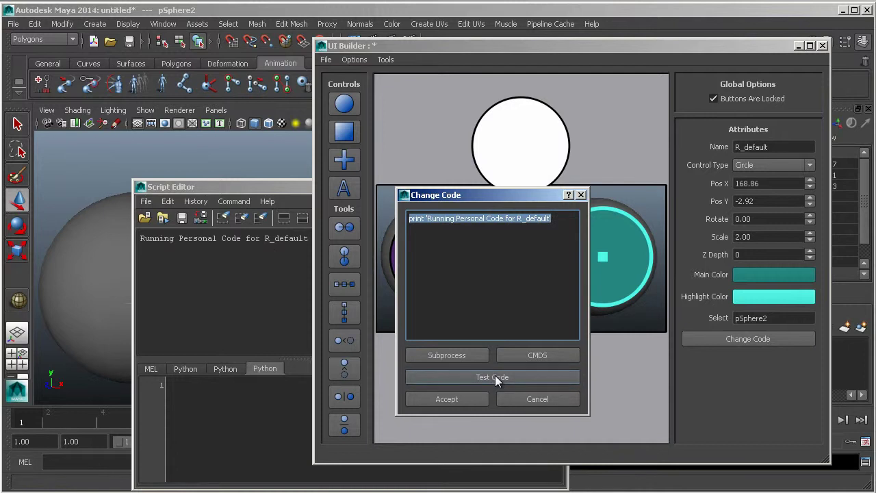
# Close the code editor without changes and run the right circle's custom code directly from the layout
pyautogui.click(523, 398)
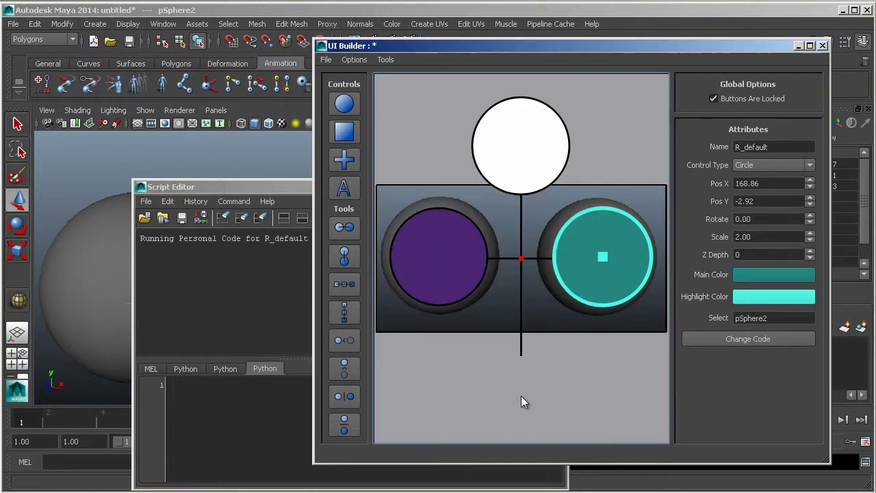
pyautogui.click(605, 269)
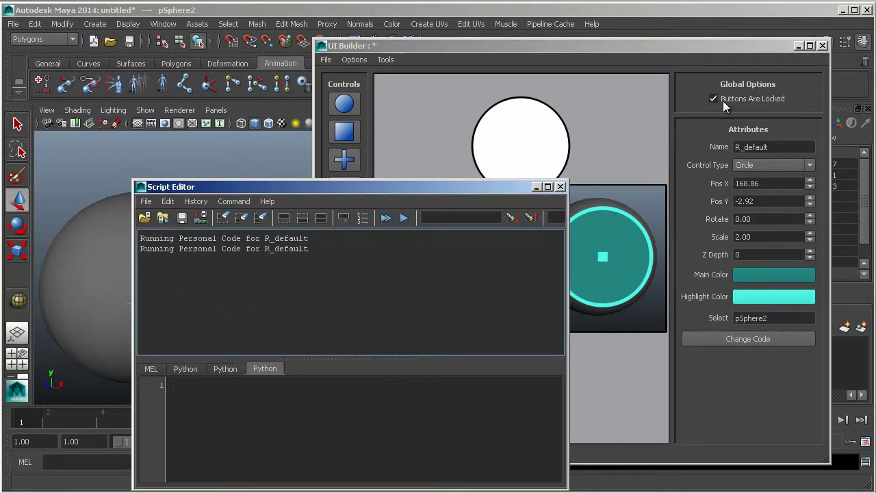
# Toggle the button lock off and back on, and clear the control selection
pyautogui.click(722, 97)
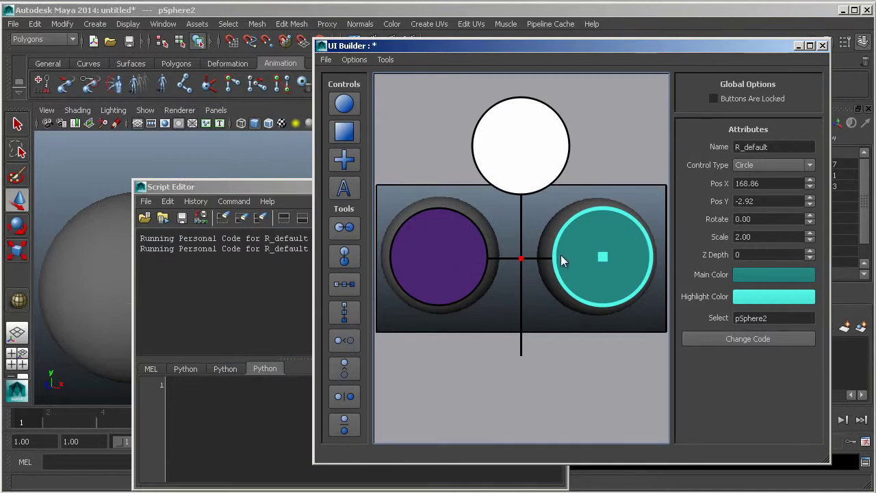
pyautogui.click(748, 99)
pyautogui.click(532, 257)
# Save the layout as a UI file named workFile2 in the 1_uiBuilder folder
pyautogui.hotkey('ctrl', 's')
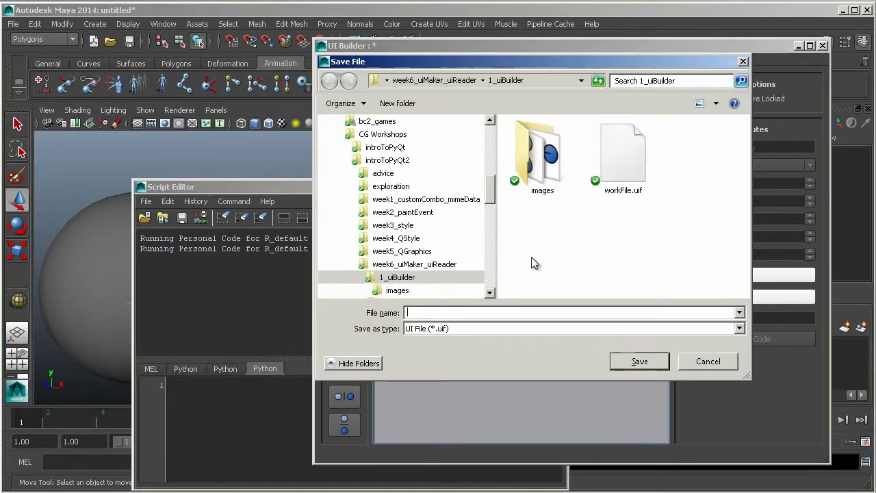
pyautogui.click(586, 310)
pyautogui.write('workFile2')
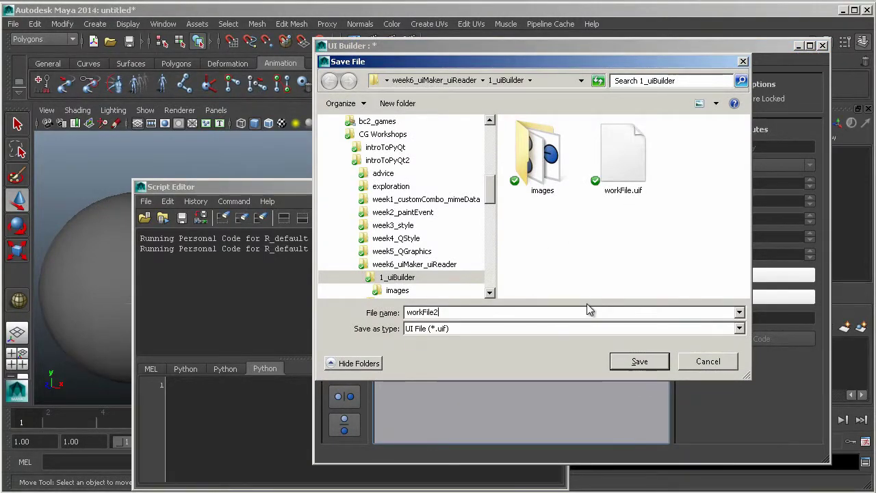
pyautogui.press('Return')
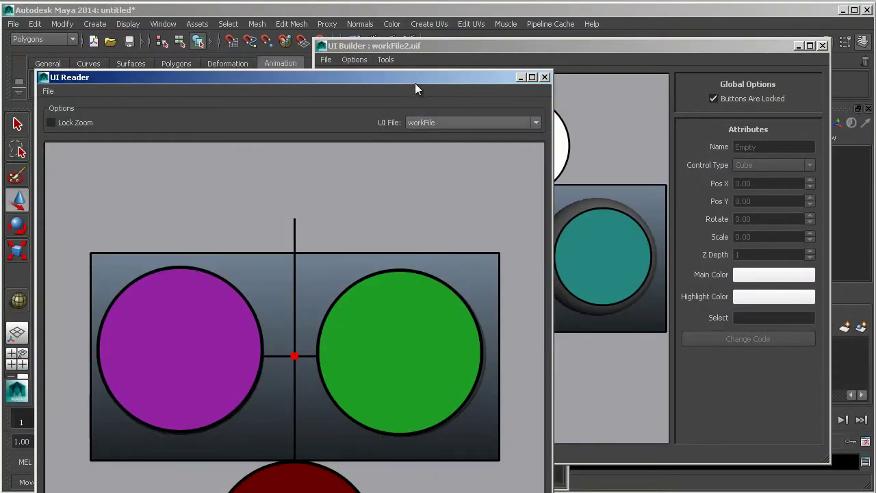
# Test the green circle of workFile in the UI Reader window, and load the workFile2 layout there
pyautogui.moveTo(415, 82); pyautogui.dragTo(503, 39)
pyautogui.click(560, 296)
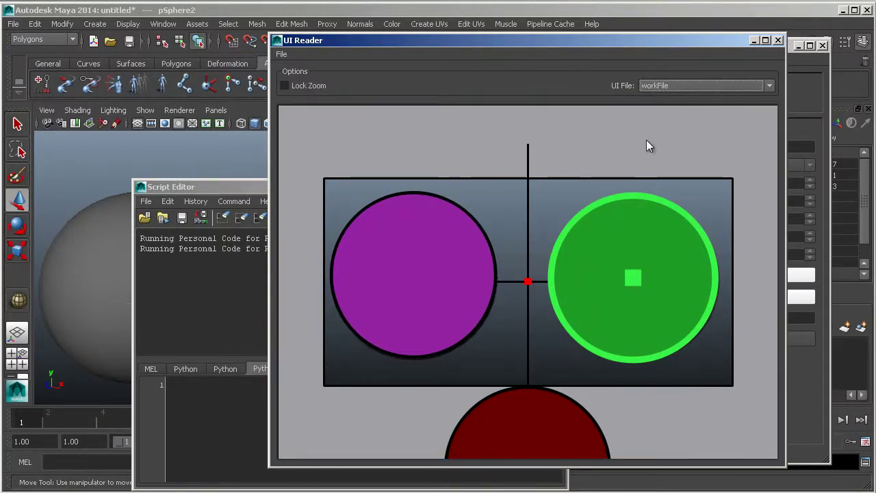
pyautogui.scroll(-3, 577, 186)
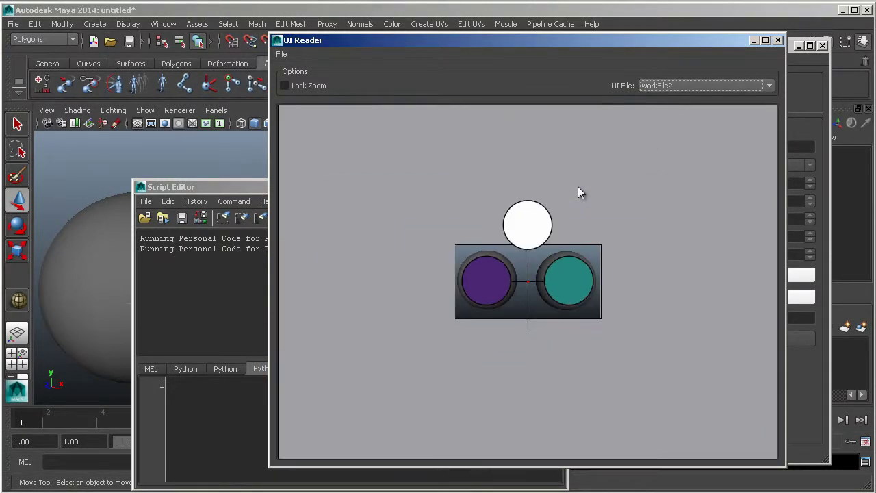
pyautogui.scroll(3, 553, 235)
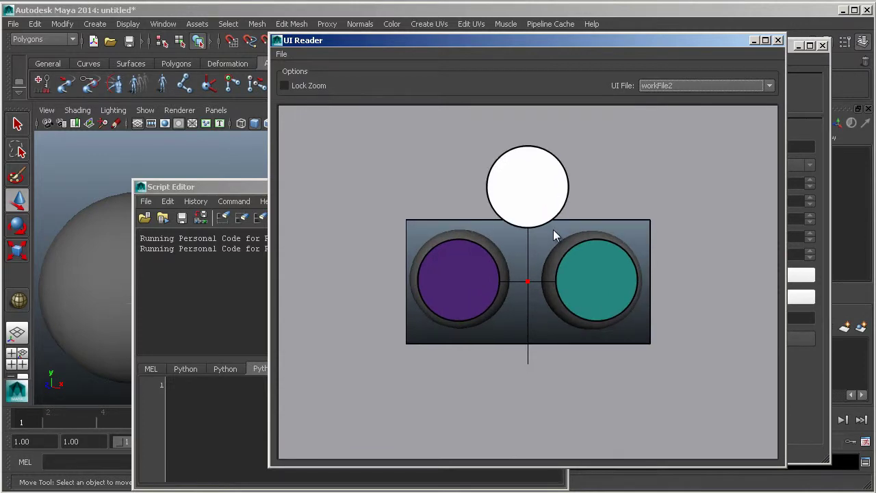
pyautogui.scroll(4, 553, 230)
pyautogui.scroll(-3, 553, 230)
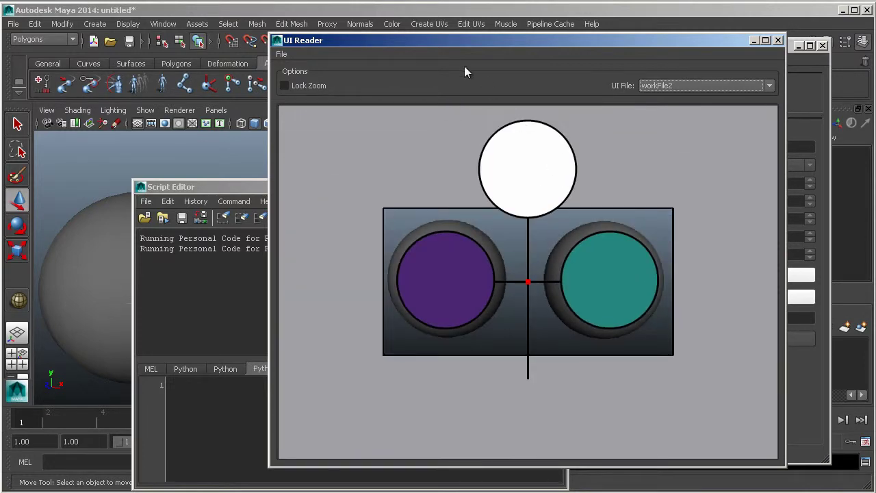
# Pick the white, purple and teal circles of workFile2 in the UI Reader to test their sphere selections
pyautogui.moveTo(422, 38); pyautogui.dragTo(446, 50)
pyautogui.click(549, 170)
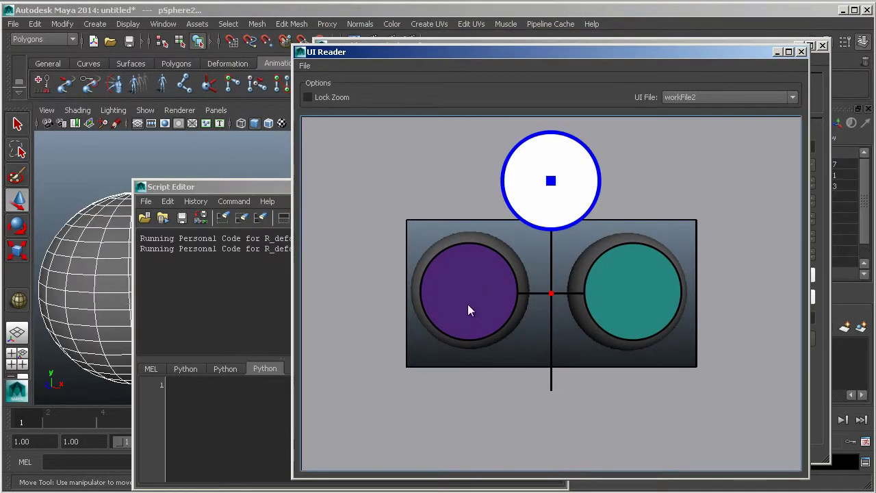
pyautogui.click(465, 307)
pyautogui.click(580, 297)
# Narrow the Script Editor, move it out of the way below the layout, and reposition the UI Reader window
pyautogui.moveTo(193, 186); pyautogui.dragTo(211, 186)
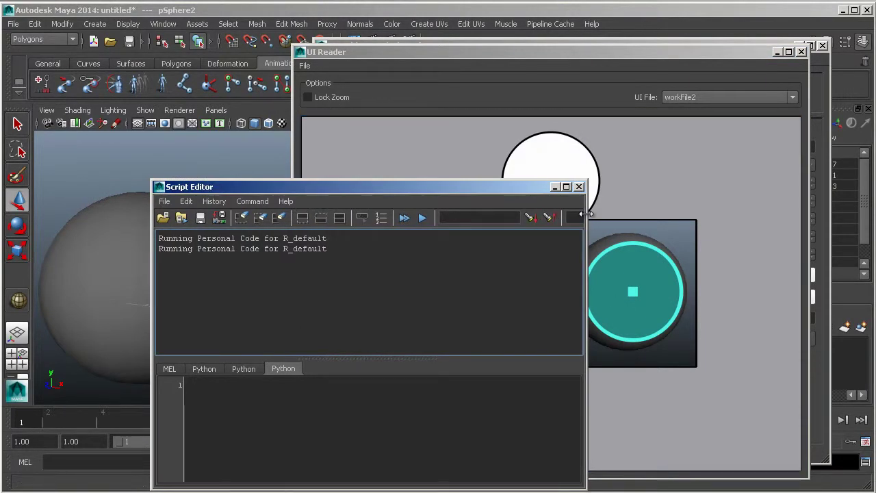
pyautogui.moveTo(585, 212); pyautogui.dragTo(370, 213)
pyautogui.moveTo(321, 184); pyautogui.dragTo(362, 473)
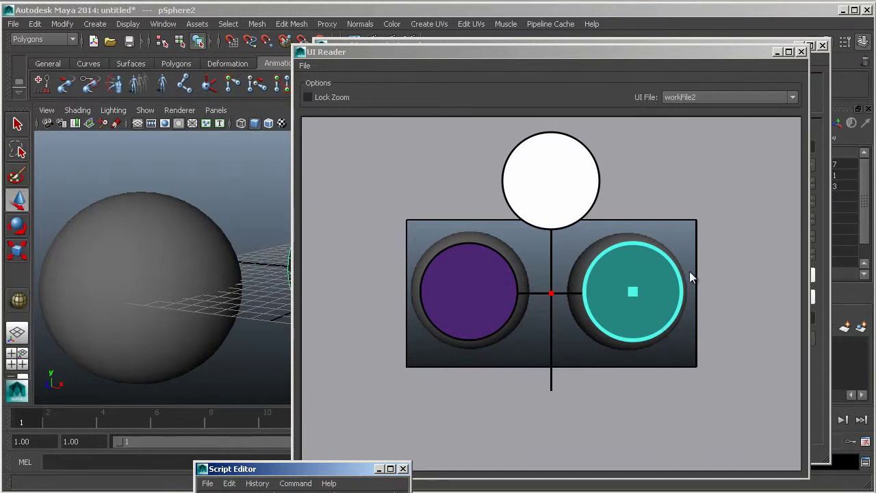
pyautogui.moveTo(636, 50); pyautogui.dragTo(591, 37)
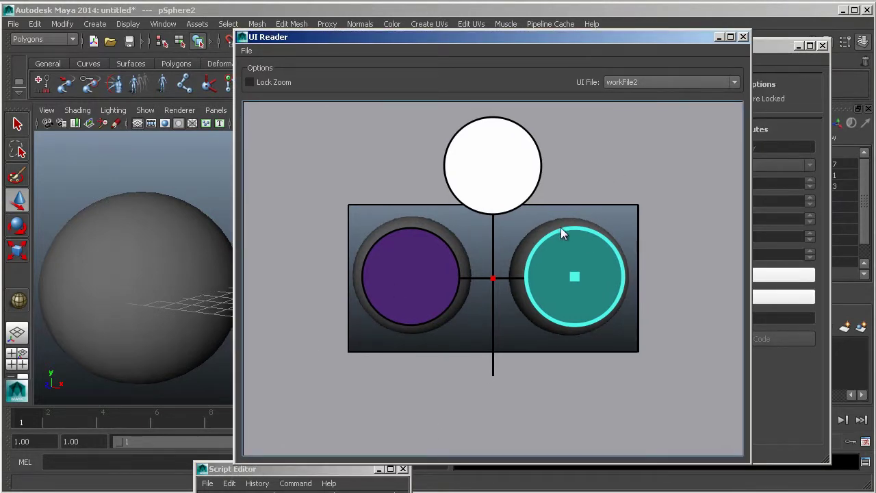
# Switch the UI Reader to the workFile layout and back to workFile2 to compare them
pyautogui.click(662, 83)
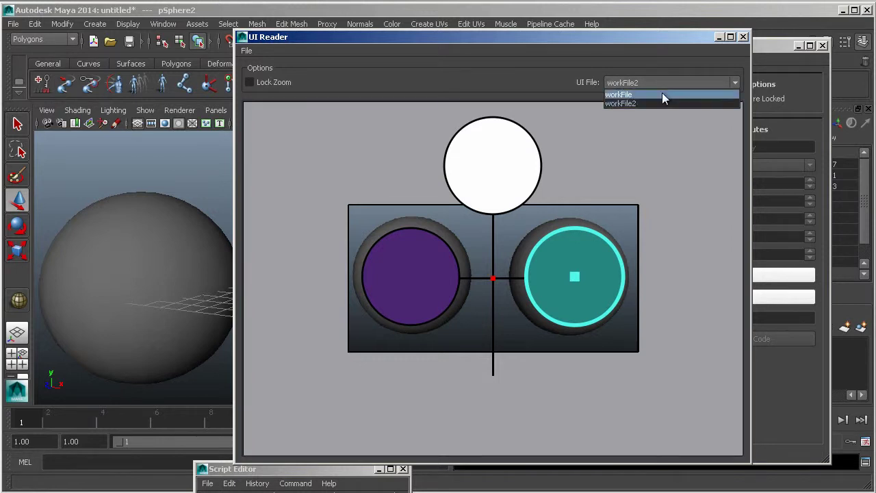
pyautogui.click(662, 93)
pyautogui.click(663, 81)
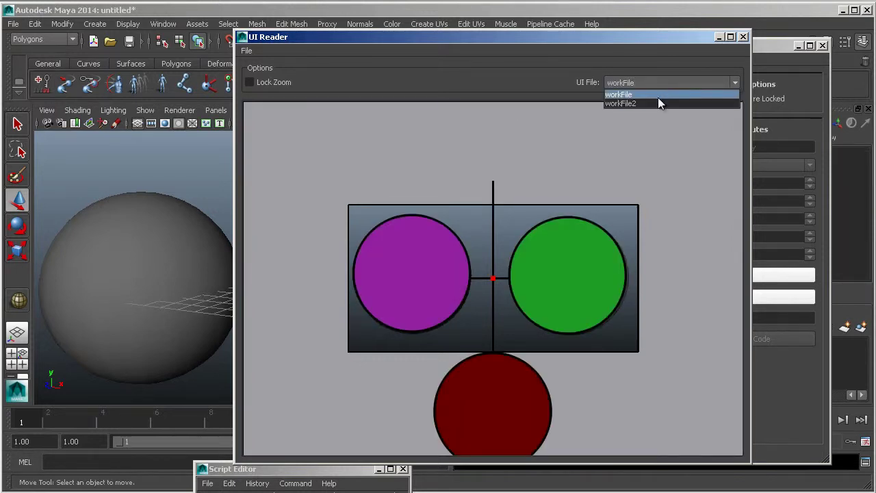
pyautogui.click(657, 99)
# Return to the UI Builder window and toggle its grid off and back on
pyautogui.click(758, 51)
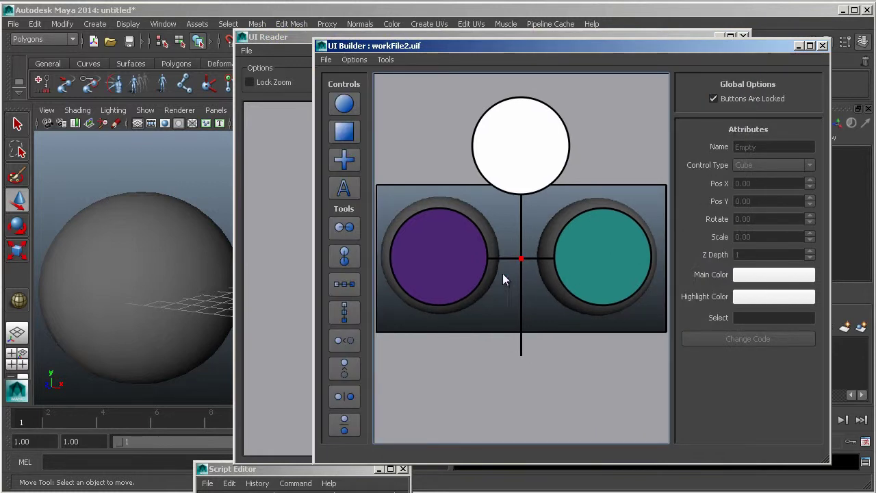
pyautogui.click(362, 60)
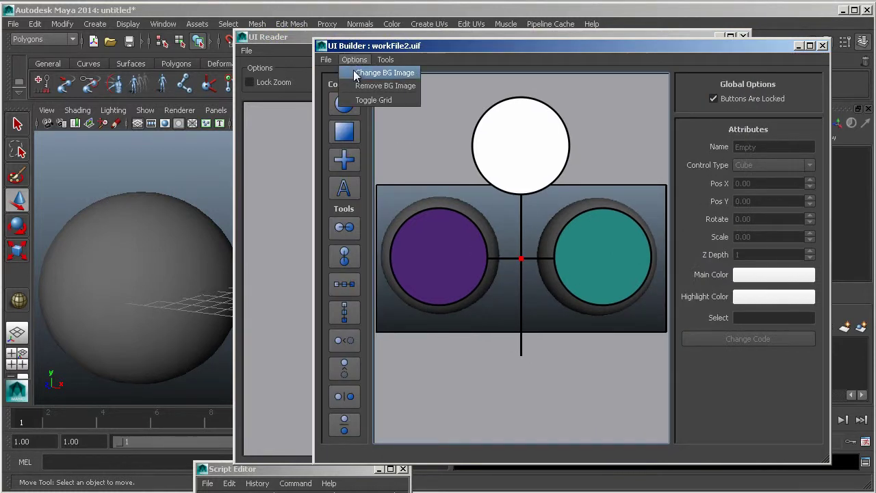
pyautogui.click(366, 100)
pyautogui.click(359, 60)
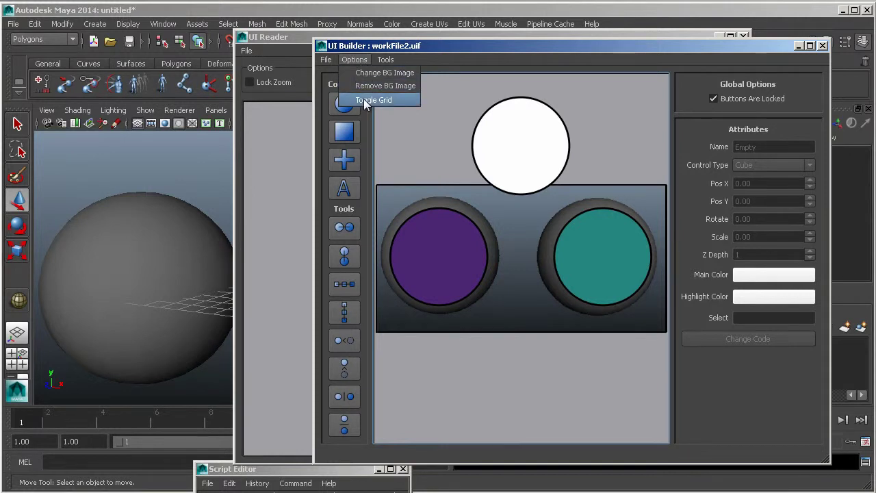
pyautogui.click(370, 100)
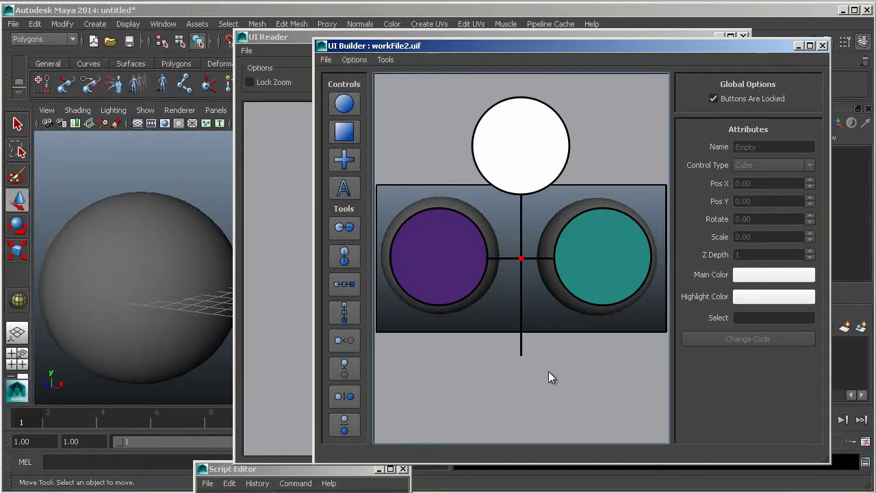
pyautogui.click(385, 60)
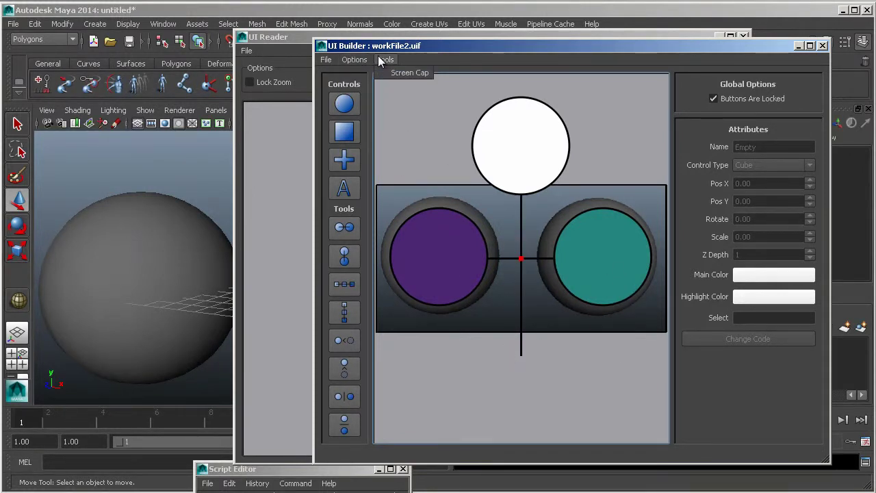
pyautogui.click(413, 155)
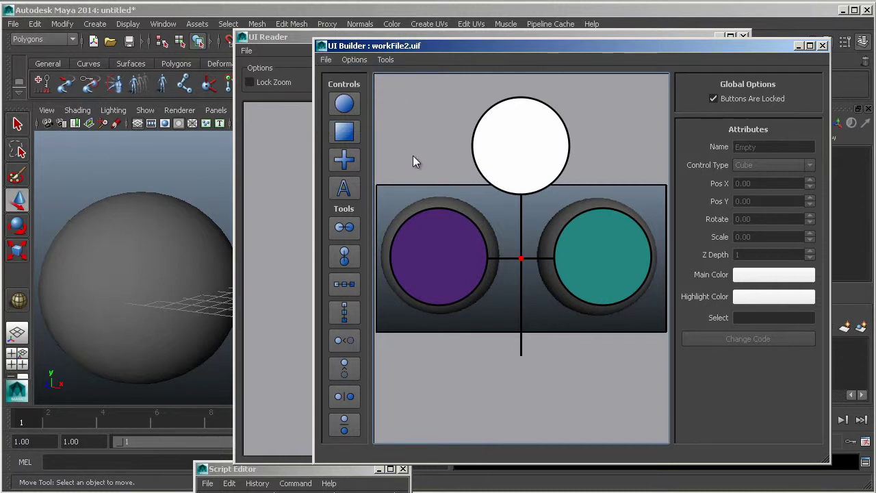